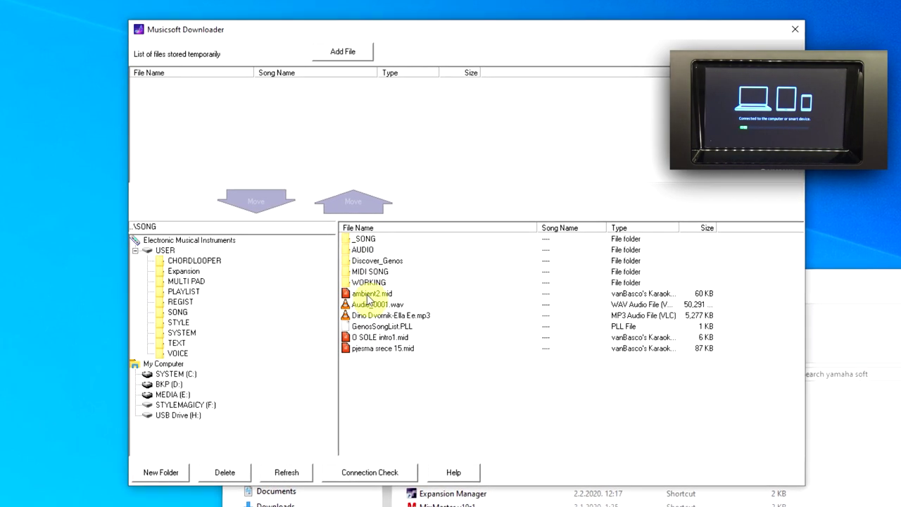
# Step: Copy O SOLE intro1.mid from the instrument's SONG folder into the _Genos\INTRO folder on drive BKP (D:)
pyautogui.rightClick(379, 344)
pyautogui.click(408, 347)
pyautogui.click(150, 387)
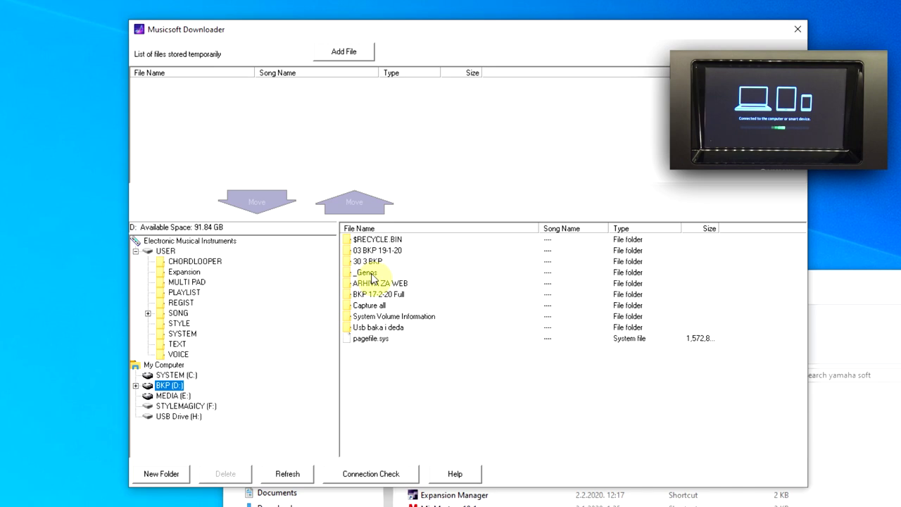
pyautogui.doubleClick(369, 273)
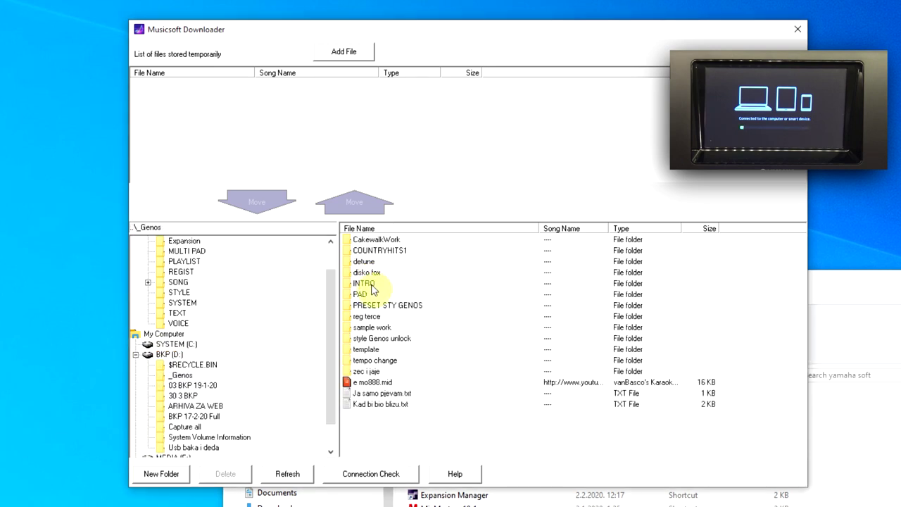
pyautogui.doubleClick(372, 285)
pyautogui.rightClick(384, 290)
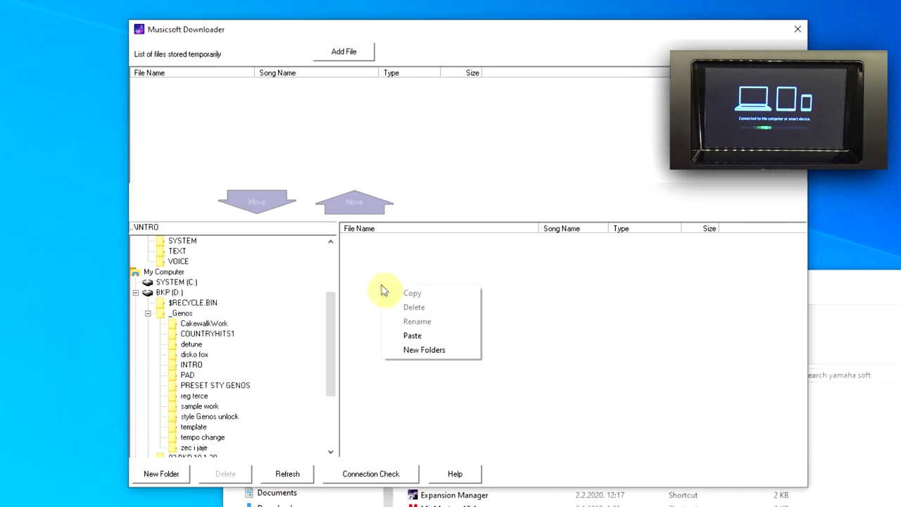
pyautogui.click(413, 336)
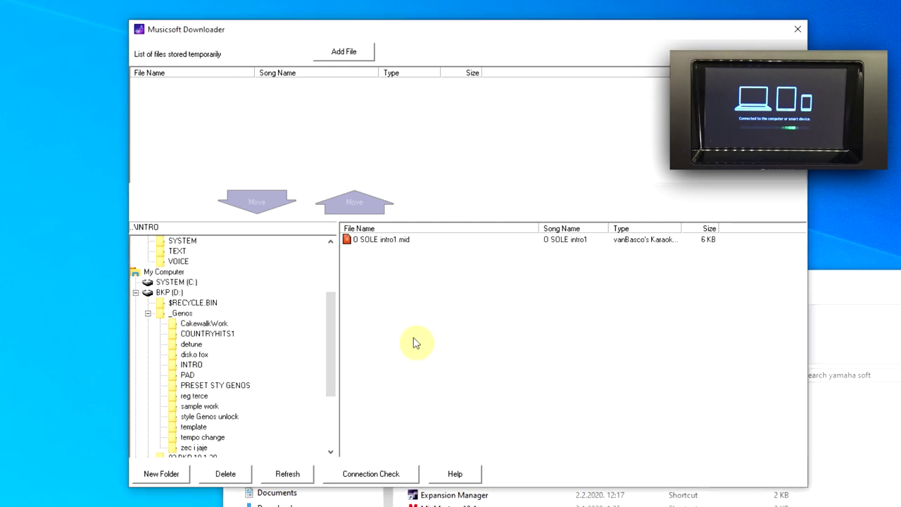
# Step: Copy 8BeatAdriaINTRO1.T556.sty from the instrument's STYLE folder into the _Genos\INTRO folder on drive D
pyautogui.moveTo(333, 343); pyautogui.dragTo(338, 291)
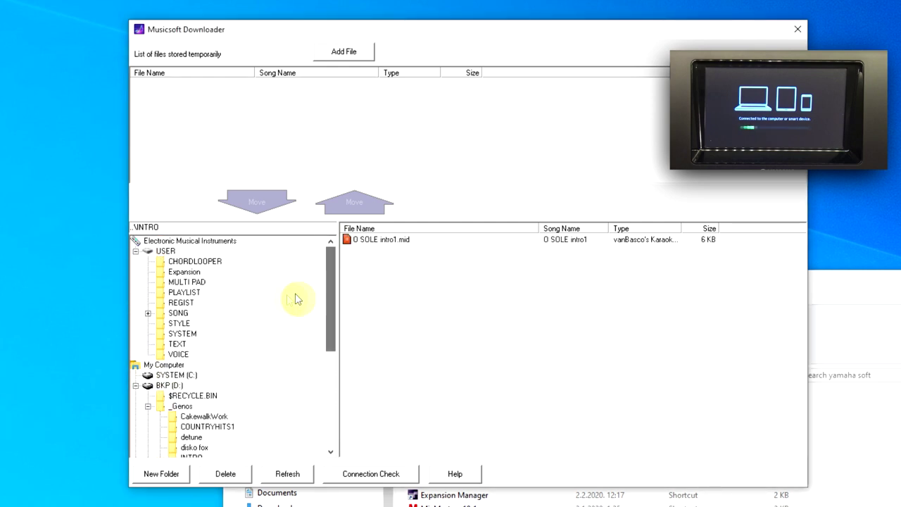
pyautogui.click(180, 323)
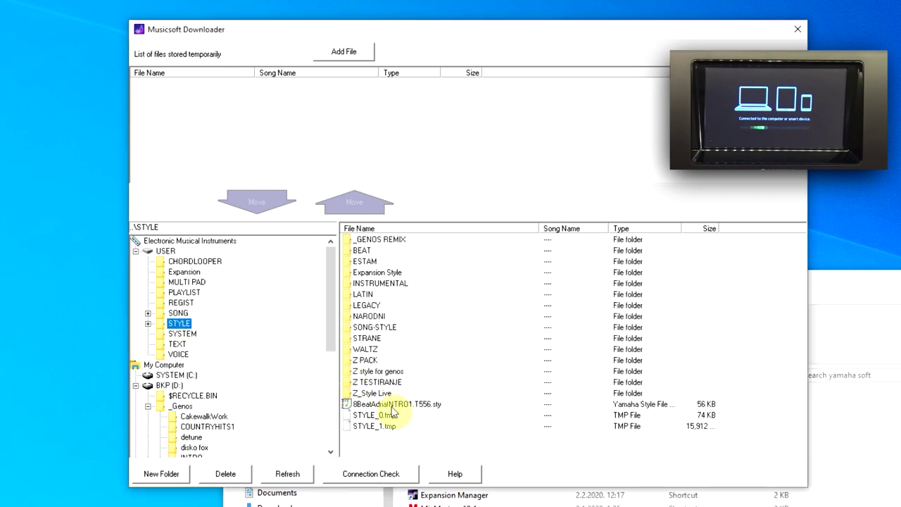
pyautogui.click(393, 405)
pyautogui.rightClick(393, 413)
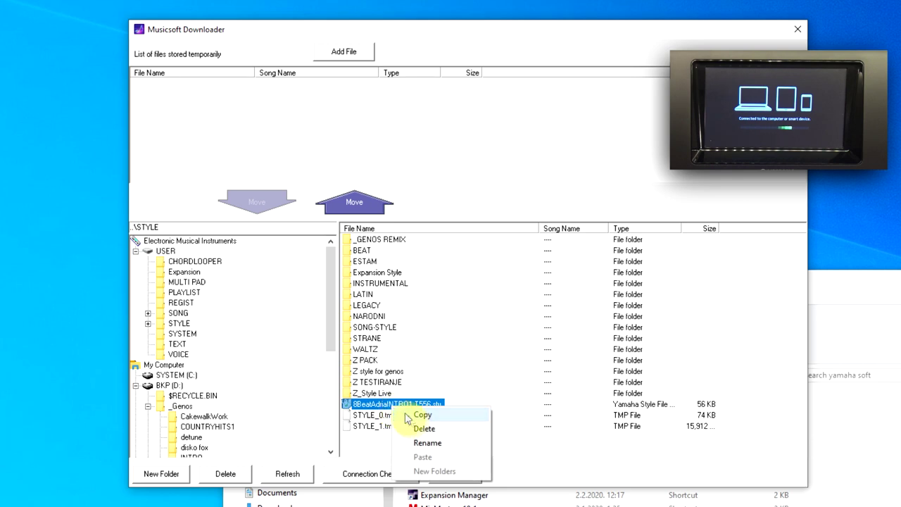
pyautogui.click(422, 415)
pyautogui.moveTo(328, 338); pyautogui.dragTo(332, 412)
pyautogui.click(191, 304)
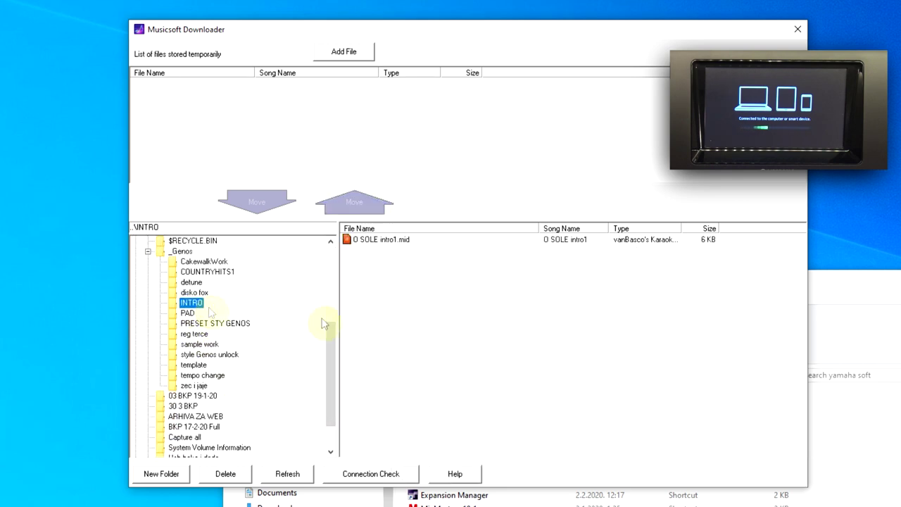
pyautogui.rightClick(398, 293)
pyautogui.click(425, 336)
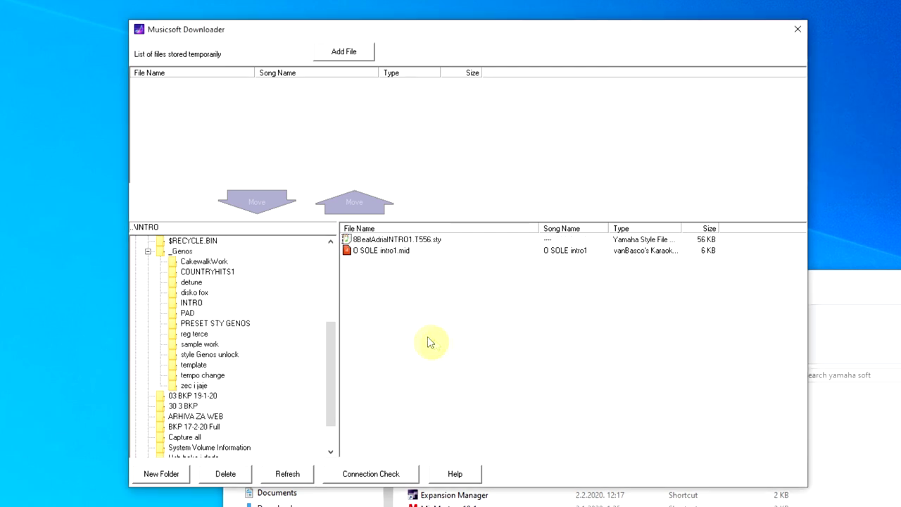
# Step: Close Musicsoft Downloader, launch MixMaster v19r1 from the yamaha soft folder, and move its mixer window below the main window
pyautogui.click(799, 31)
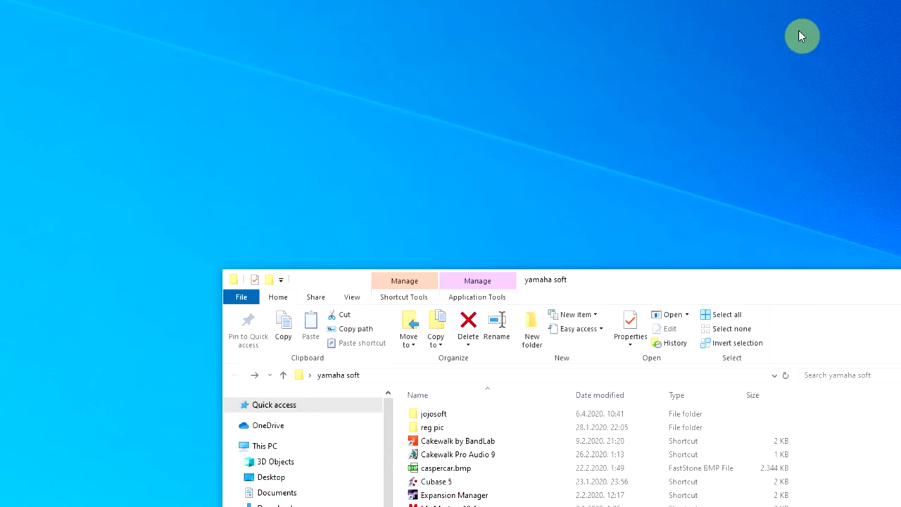
pyautogui.click(605, 289)
pyautogui.moveTo(604, 246); pyautogui.dragTo(571, 120)
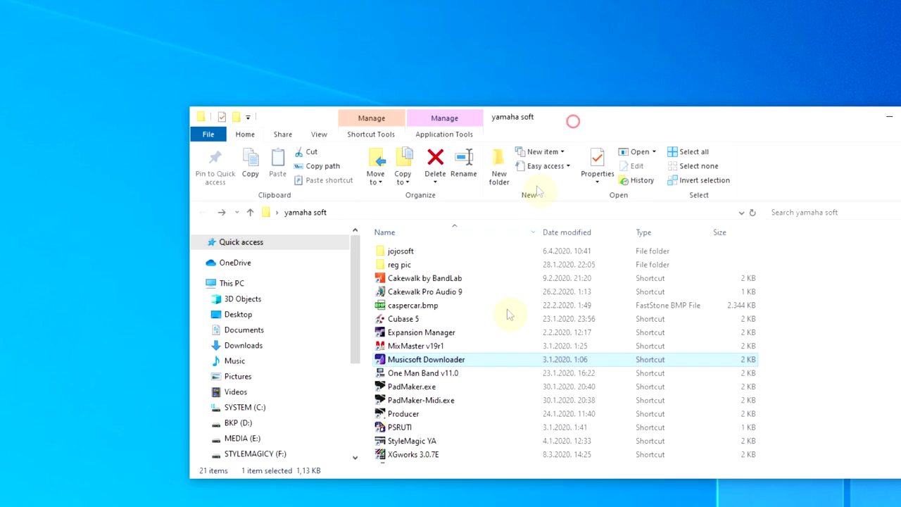
pyautogui.click(423, 347)
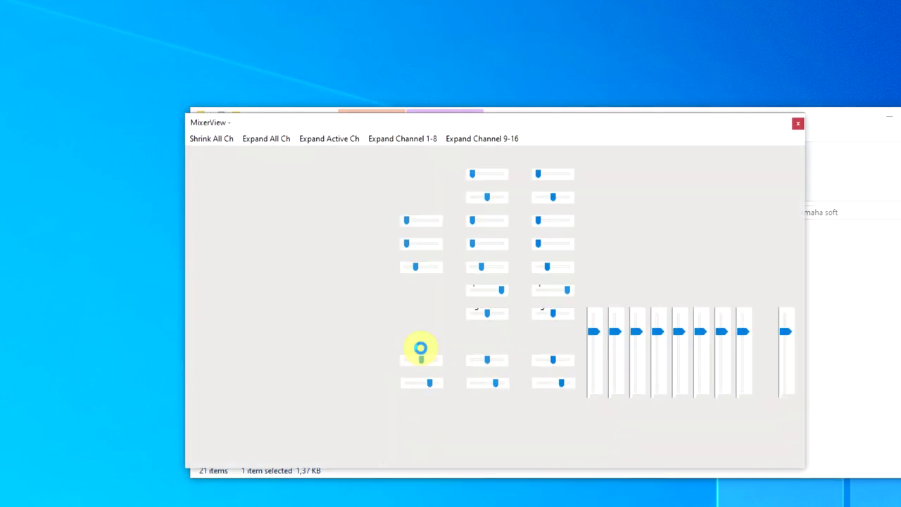
pyautogui.moveTo(406, 126)
pyautogui.mouseDown()
pyautogui.moveTo(397, 169)
pyautogui.moveTo(405, 176)
pyautogui.mouseUp()
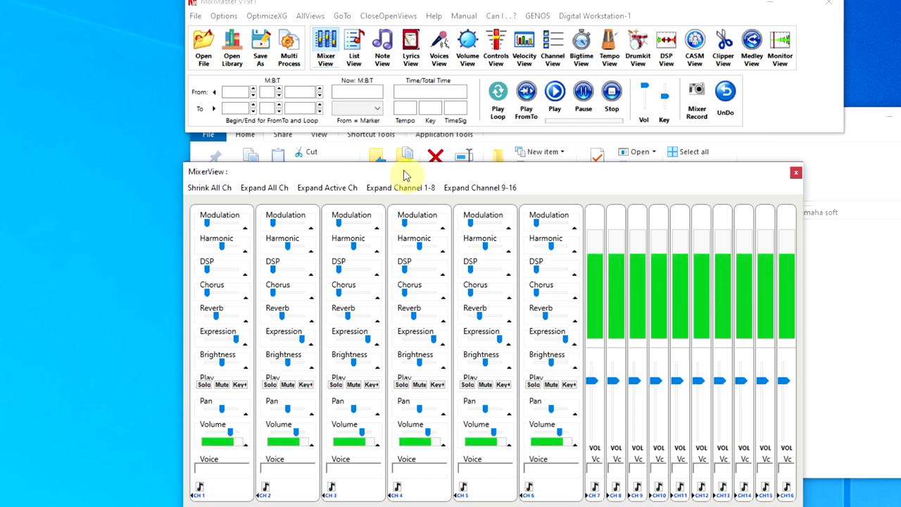
# Step: Open the style file 8BeatAdriaINTRO1.T556.sty from the D:\_Genos\INTRO folder
pyautogui.click(205, 43)
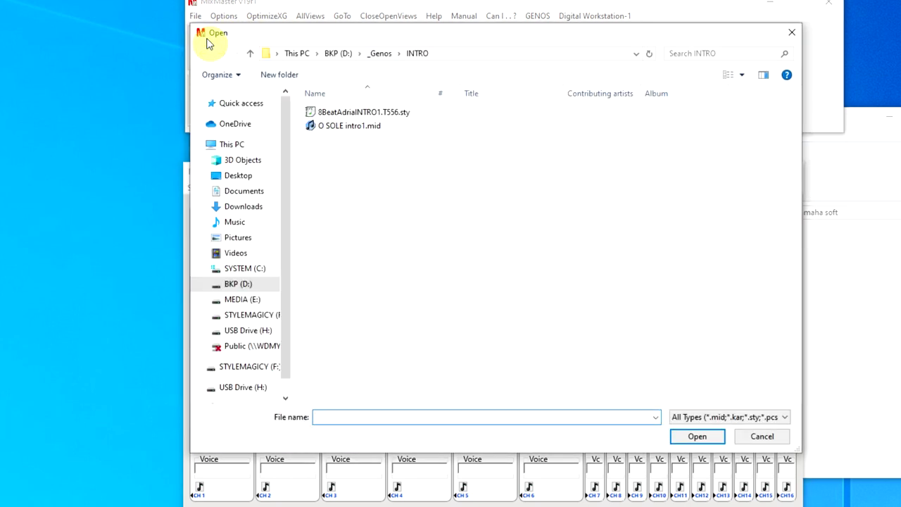
pyautogui.click(381, 55)
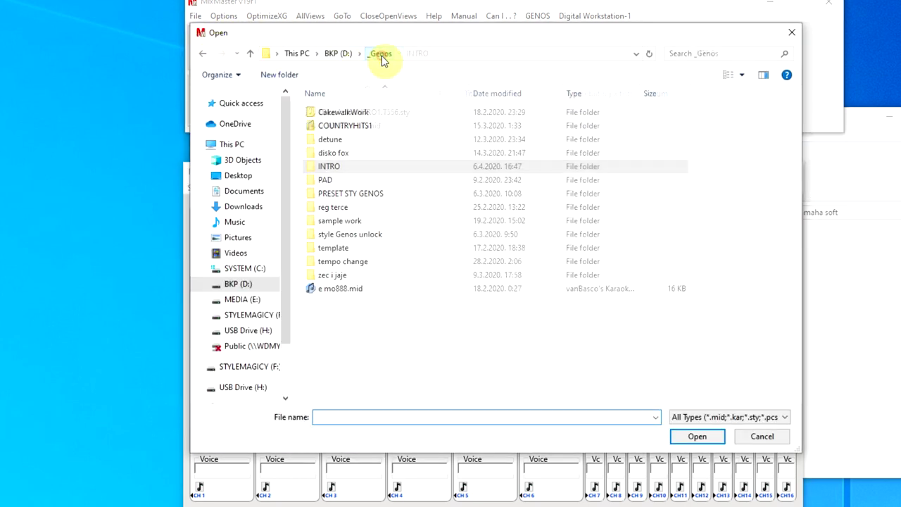
pyautogui.doubleClick(345, 169)
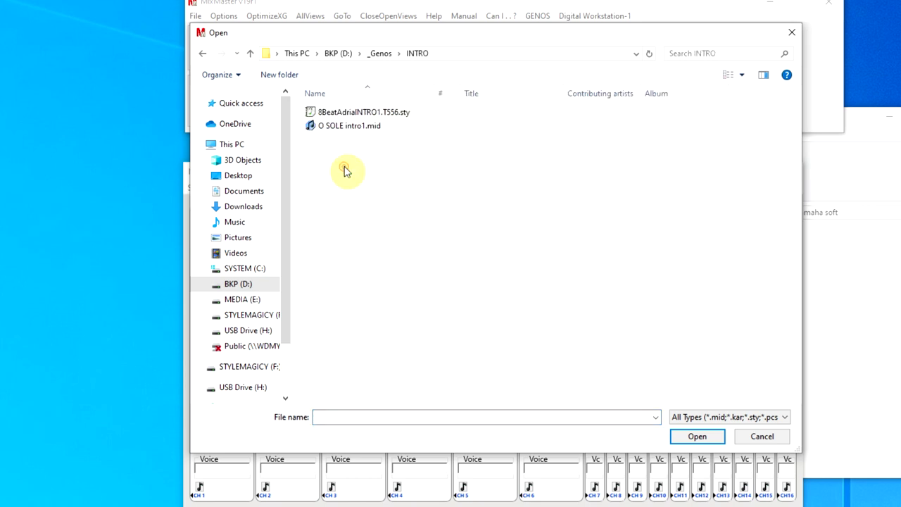
pyautogui.click(345, 114)
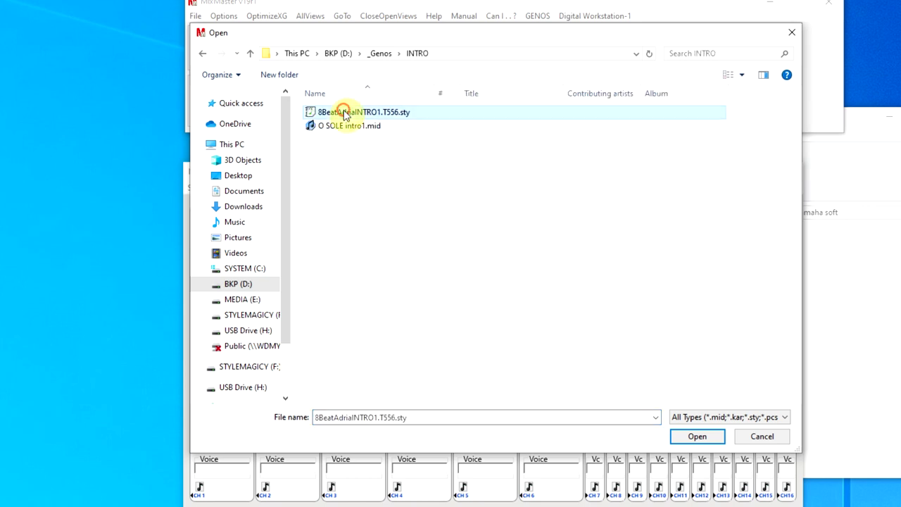
pyautogui.click(699, 438)
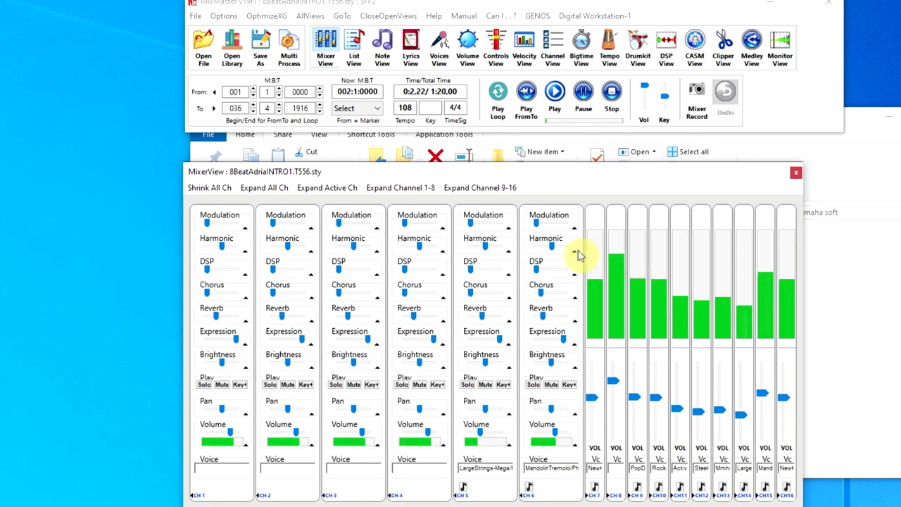
# Step: Set the playback range to the Intro B marker, play that section, and stop it
pyautogui.click(378, 109)
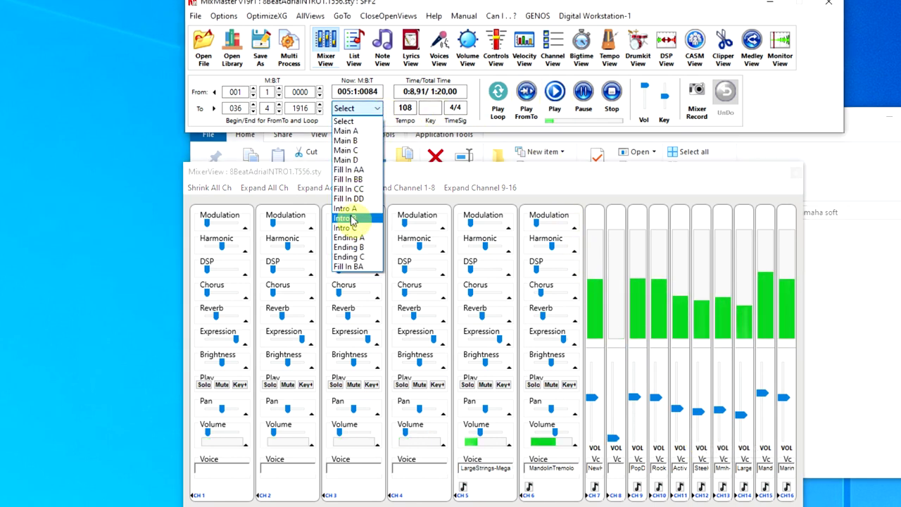
pyautogui.click(351, 220)
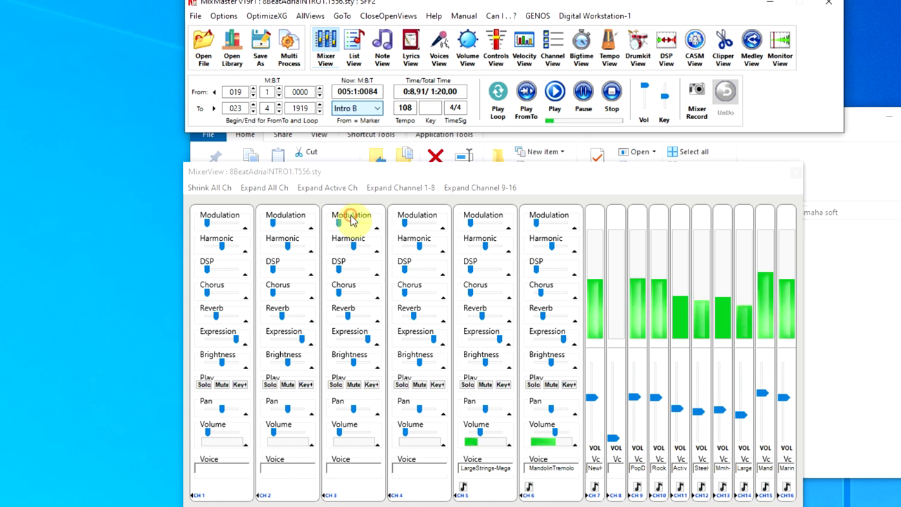
pyautogui.click(530, 93)
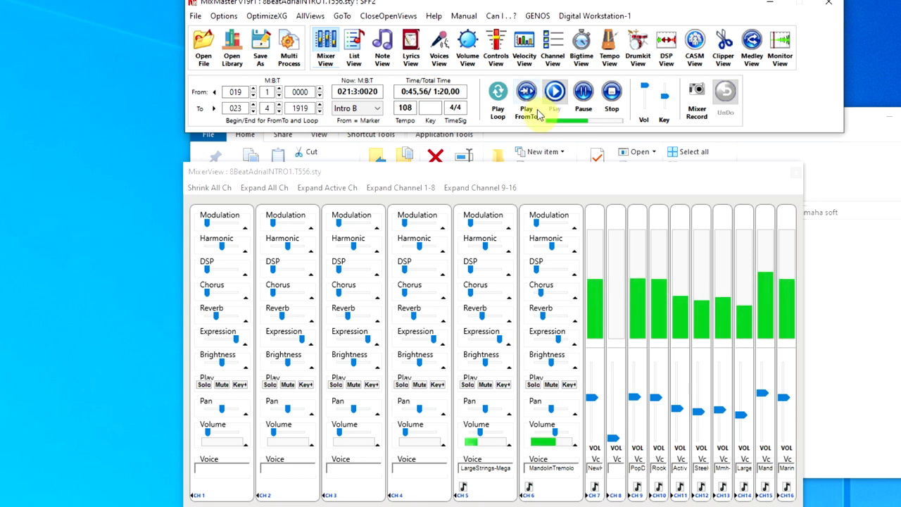
pyautogui.click(612, 93)
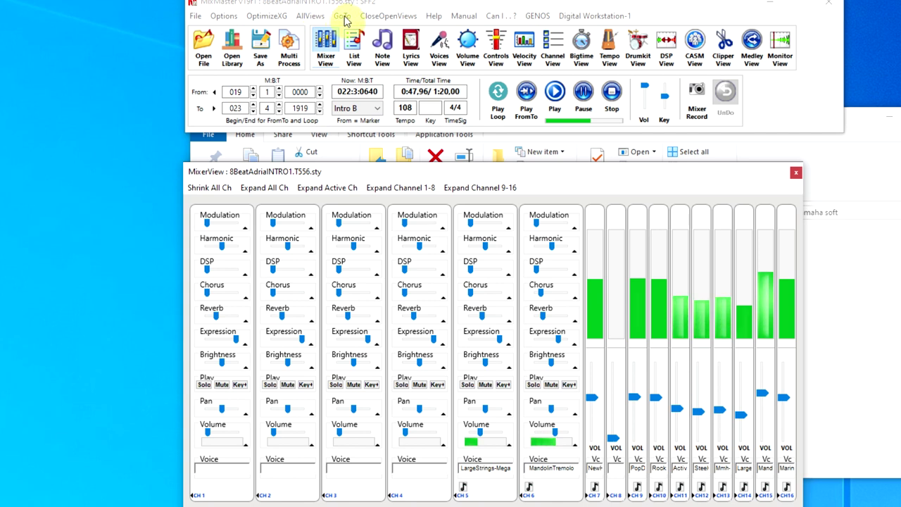
# Step: Send the loaded style to XGworks and play it briefly from the start before stopping playback
pyautogui.click(343, 17)
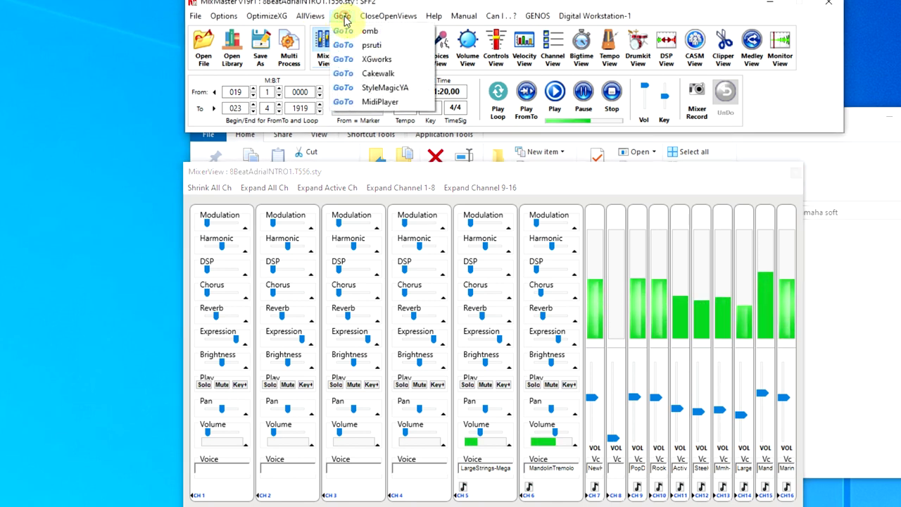
pyautogui.click(369, 60)
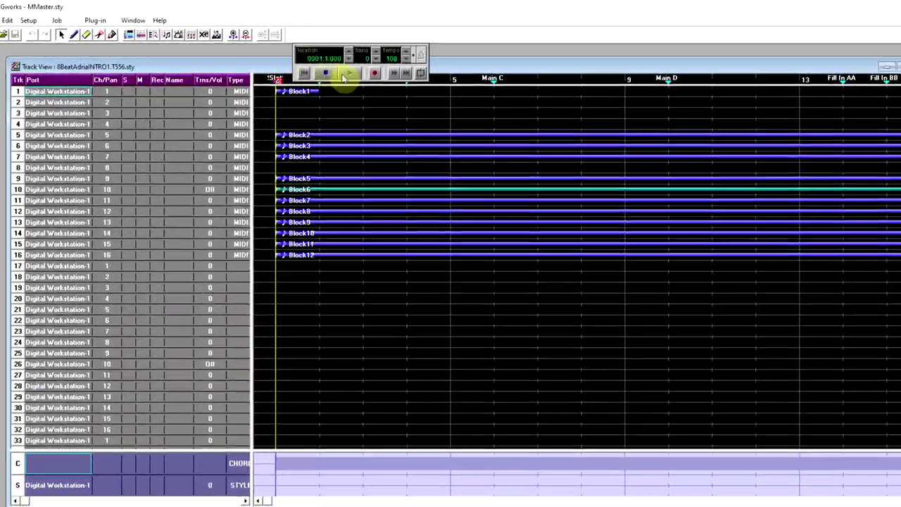
pyautogui.click(386, 75)
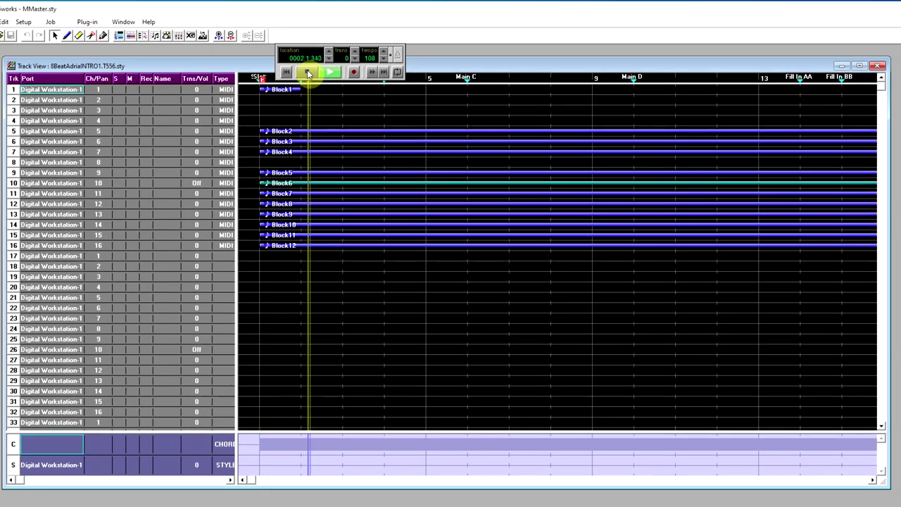
pyautogui.click(309, 72)
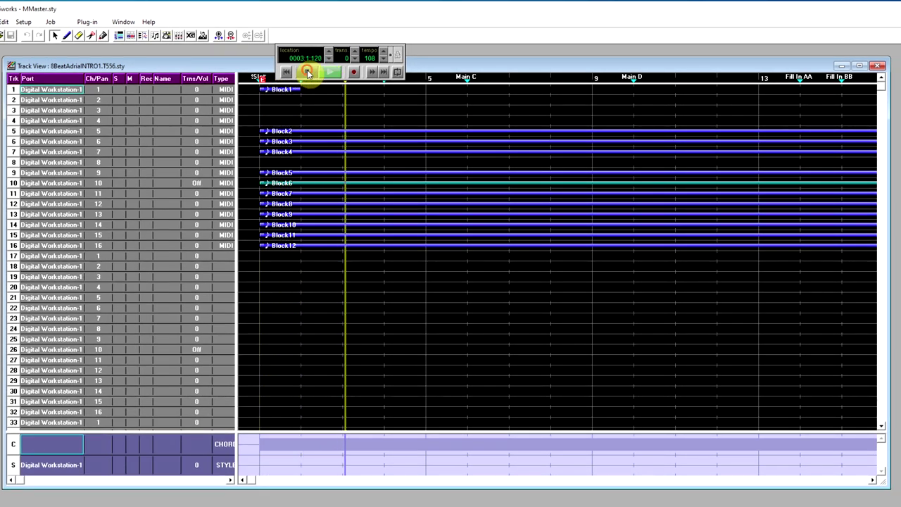
# Step: Play the style from the Intro B marker in the track view, then stop playback before Intro C
pyautogui.moveTo(250, 481); pyautogui.dragTo(462, 503)
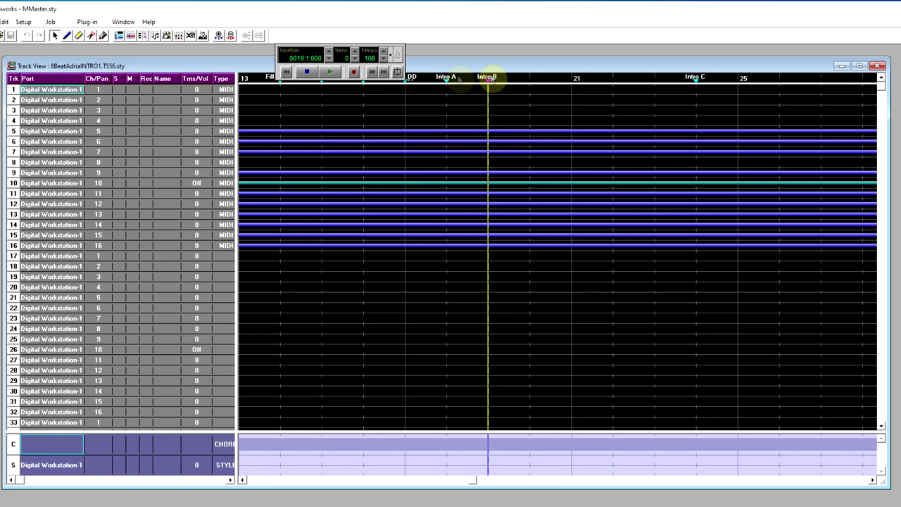
pyautogui.click(331, 71)
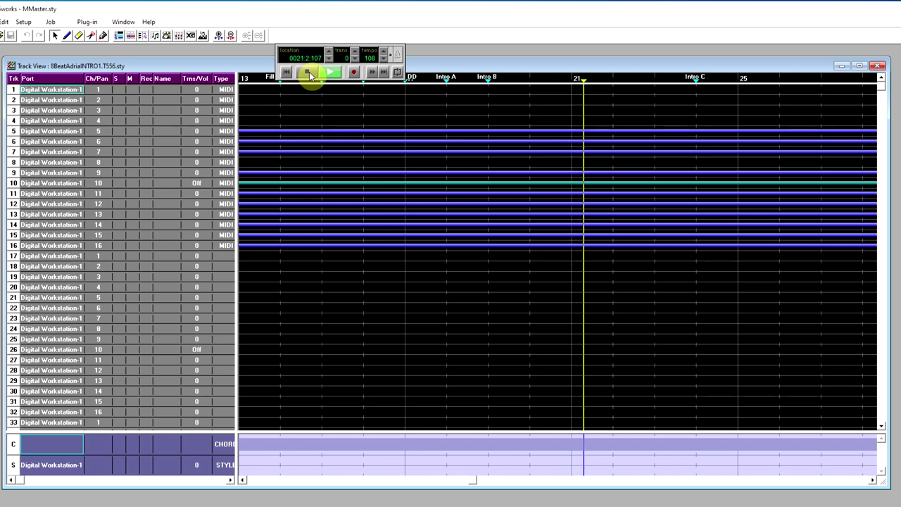
pyautogui.click(310, 75)
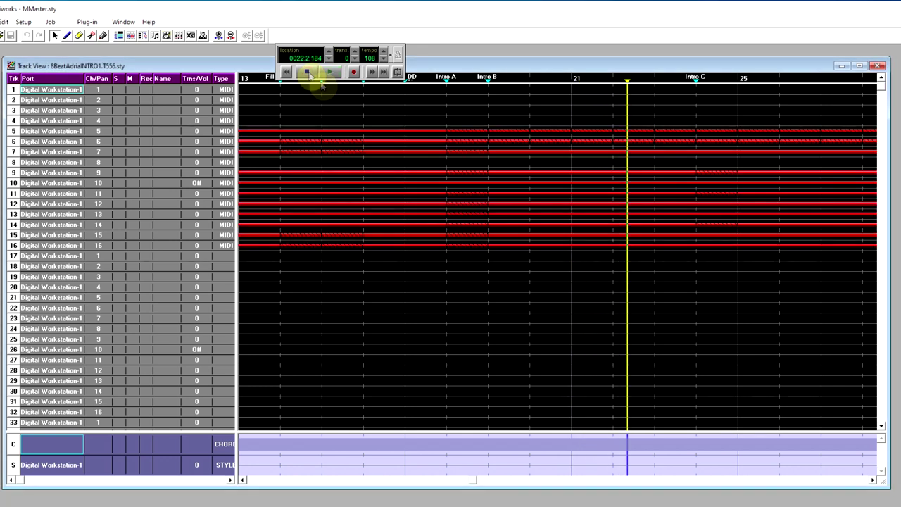
# Step: Split the blocks on all tracks at the Intro B and Intro C markers with the scissors tool
pyautogui.click(91, 37)
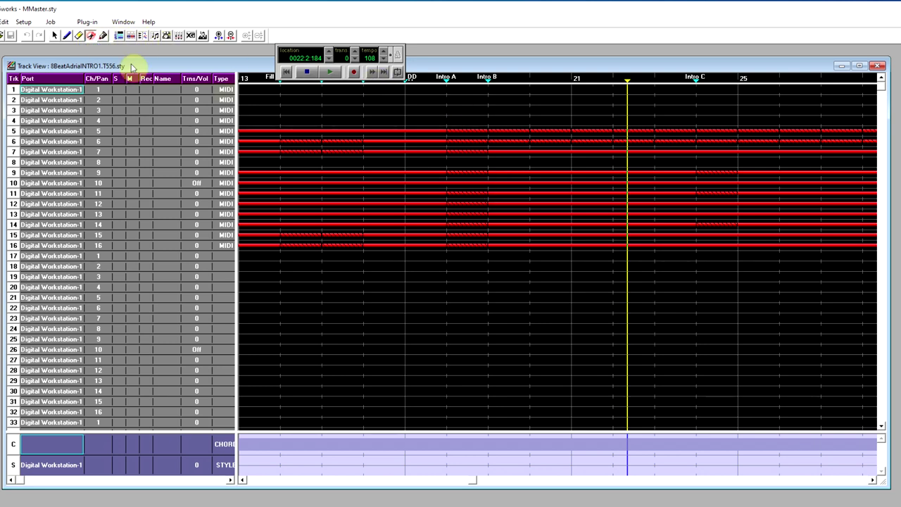
pyautogui.click(492, 169)
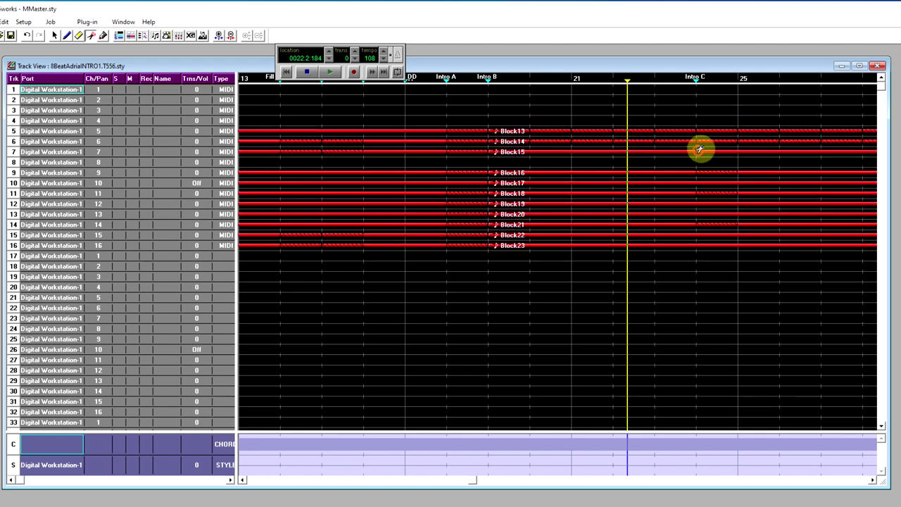
pyautogui.click(700, 148)
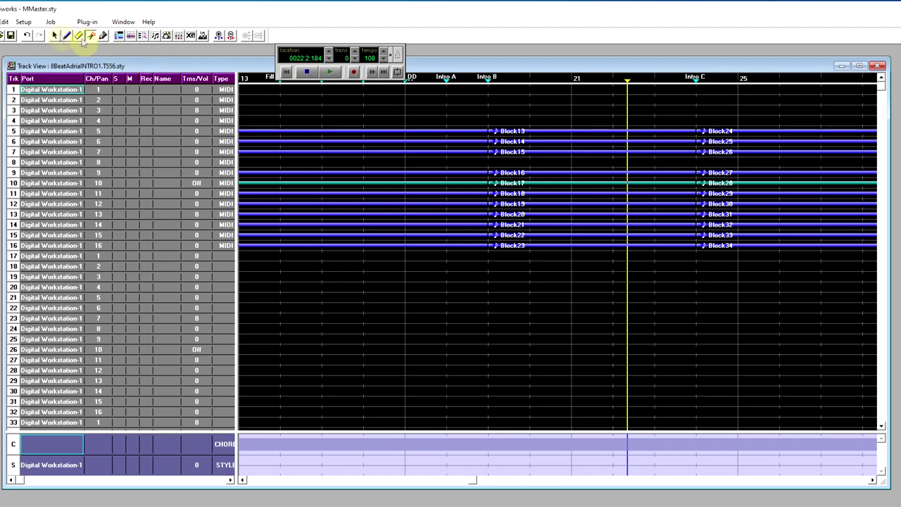
# Step: Delete all track blocks between Intro B and Intro C, and set the song position to the Intro B marker
pyautogui.click(56, 35)
pyautogui.moveTo(530, 103); pyautogui.dragTo(592, 271)
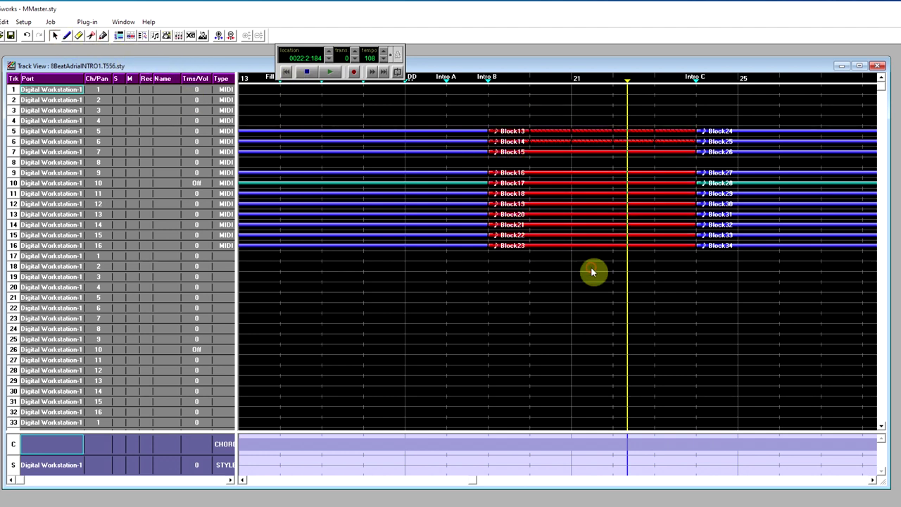
pyautogui.rightClick(573, 185)
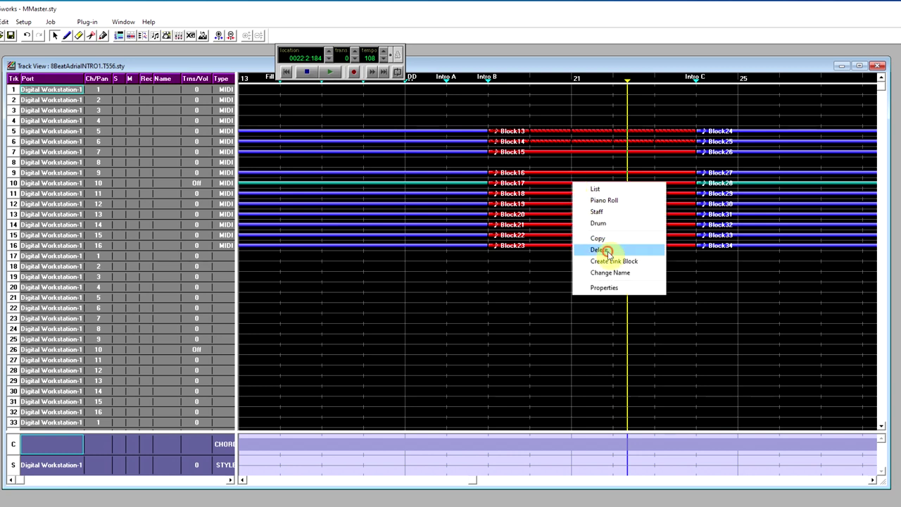
pyautogui.click(604, 250)
pyautogui.click(488, 79)
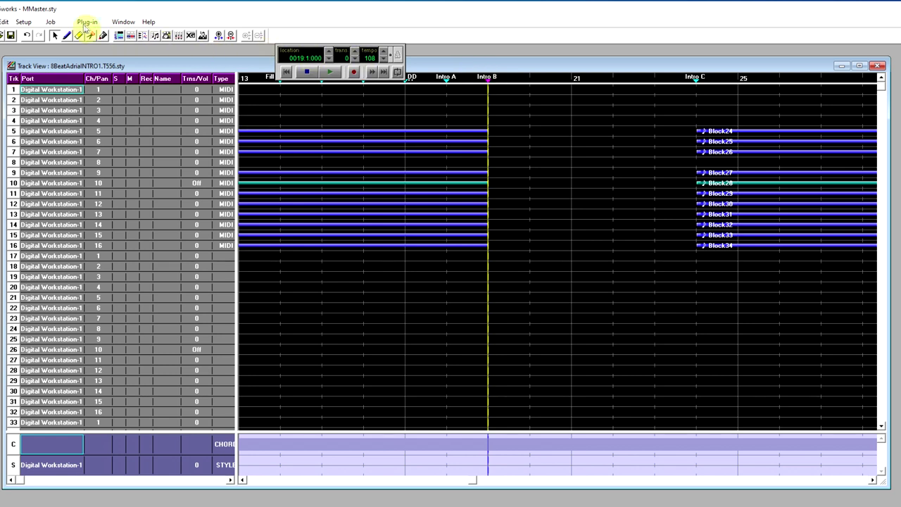
# Step: Add the file O SOLE intro1.mid from the INTRO folder to the Importer plug-in
pyautogui.click(86, 22)
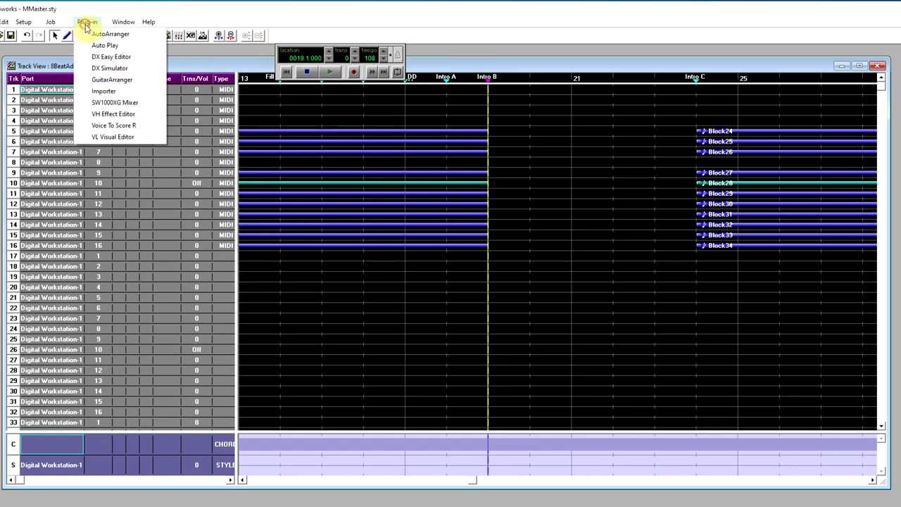
pyautogui.click(104, 91)
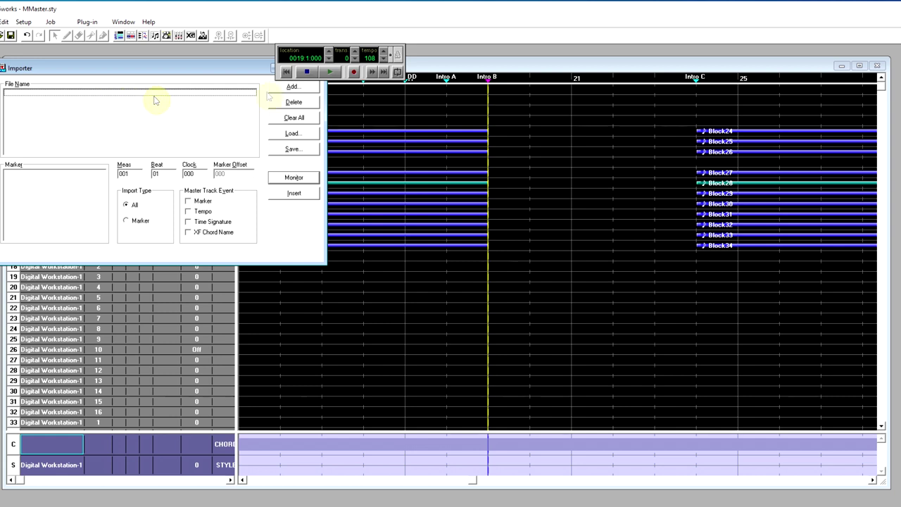
pyautogui.click(307, 92)
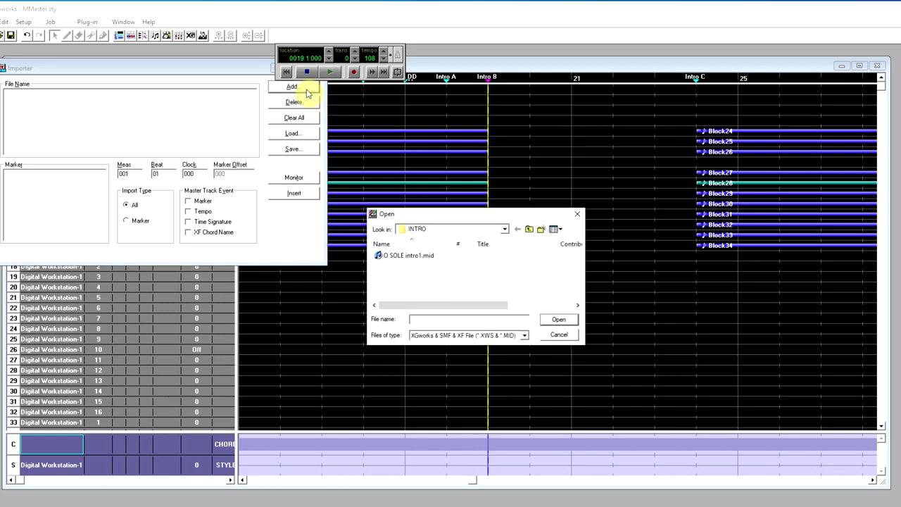
pyautogui.click(393, 256)
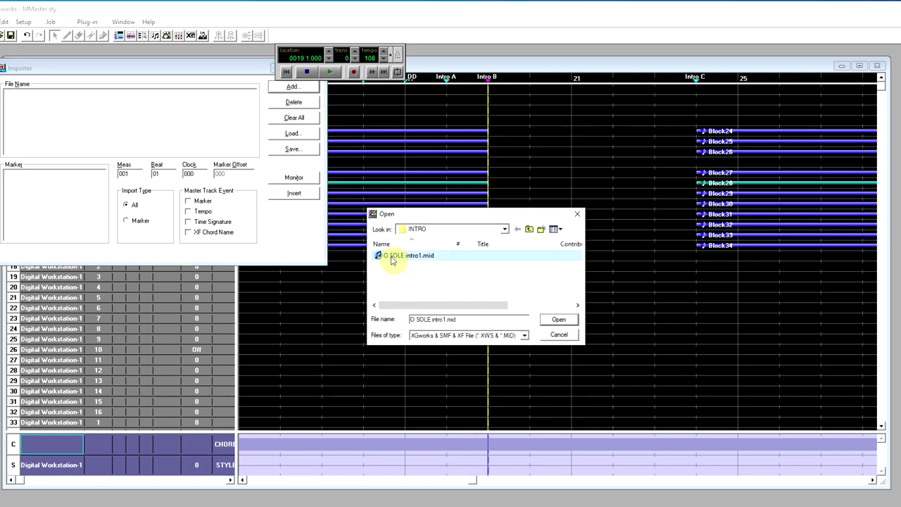
pyautogui.click(558, 320)
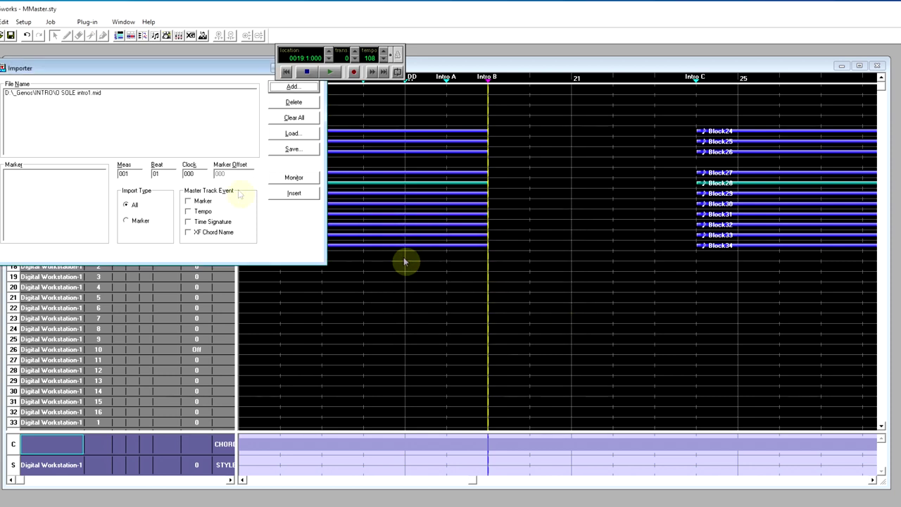
# Step: Insert the listed O SOLE MIDI file at measure 019 with import type All, then close the Importer
pyautogui.click(63, 96)
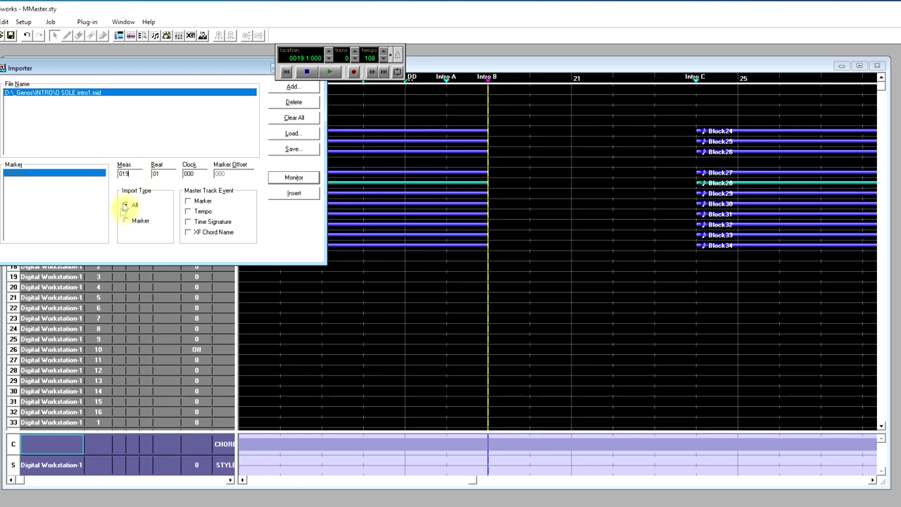
pyautogui.click(294, 194)
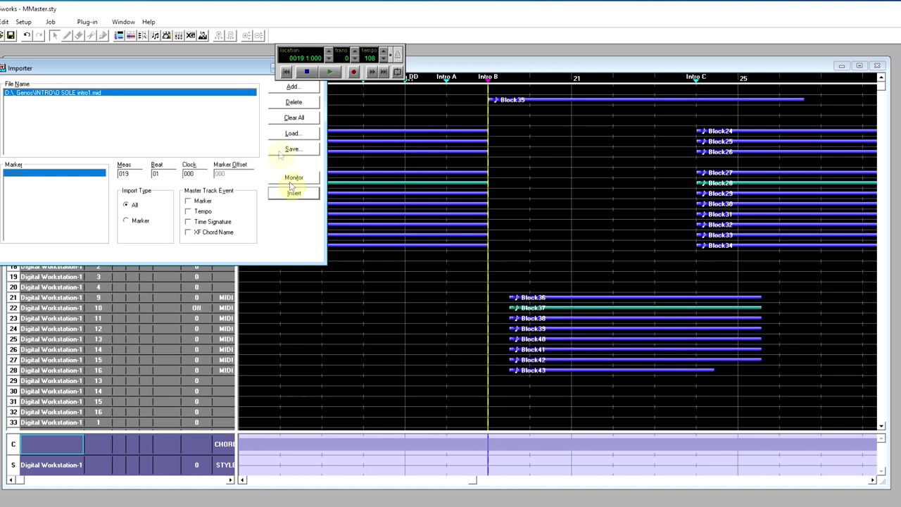
pyautogui.moveTo(236, 77); pyautogui.dragTo(248, 143)
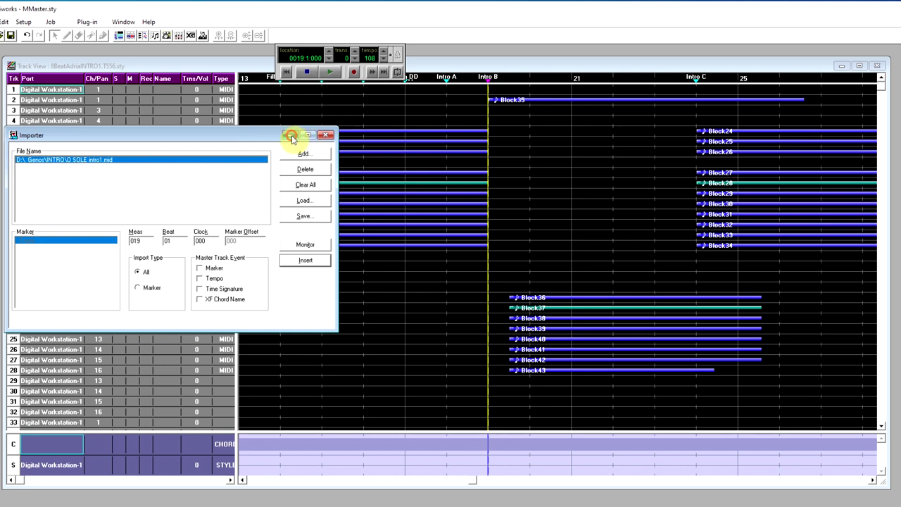
pyautogui.click(292, 136)
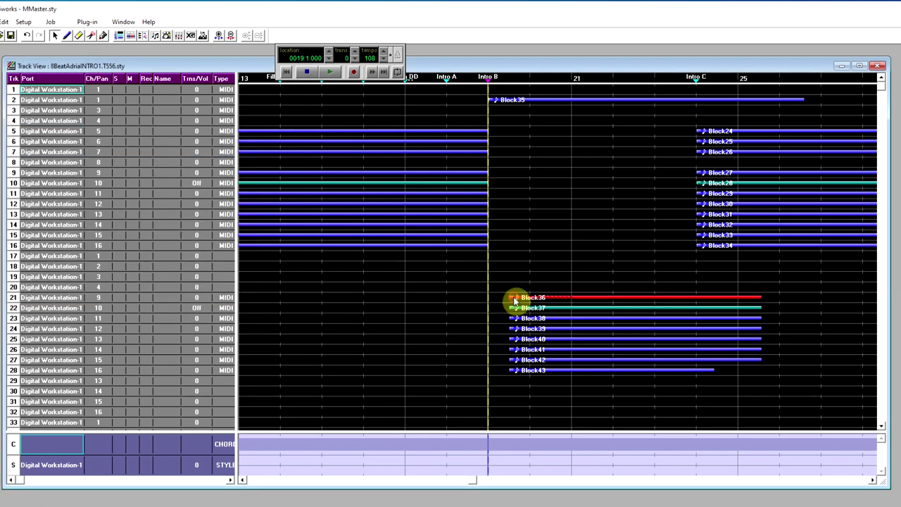
# Step: Play from Intro B to just before Intro C, then delete the imported block on track 2
pyautogui.click(330, 72)
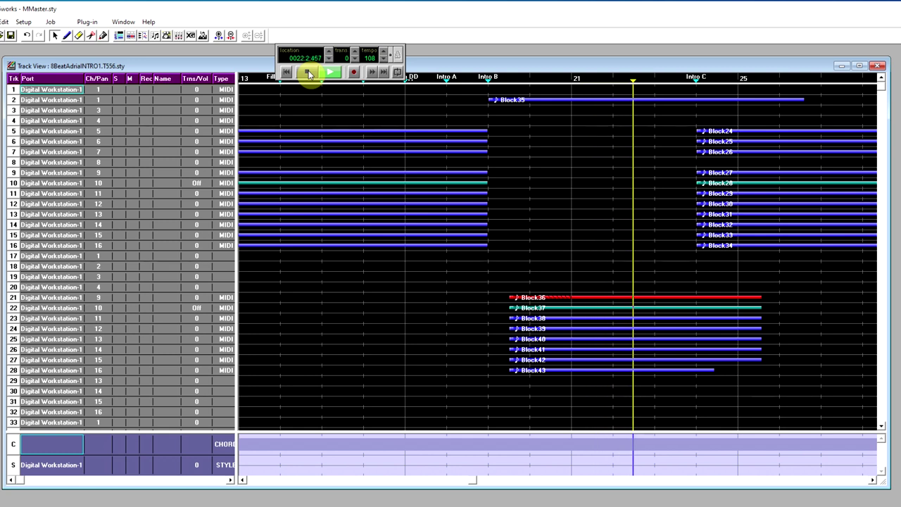
pyautogui.click(310, 73)
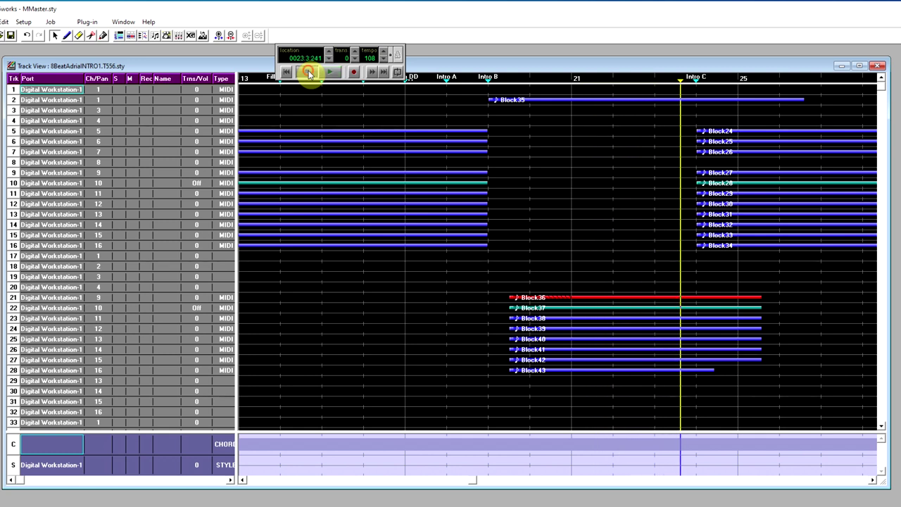
pyautogui.click(540, 100)
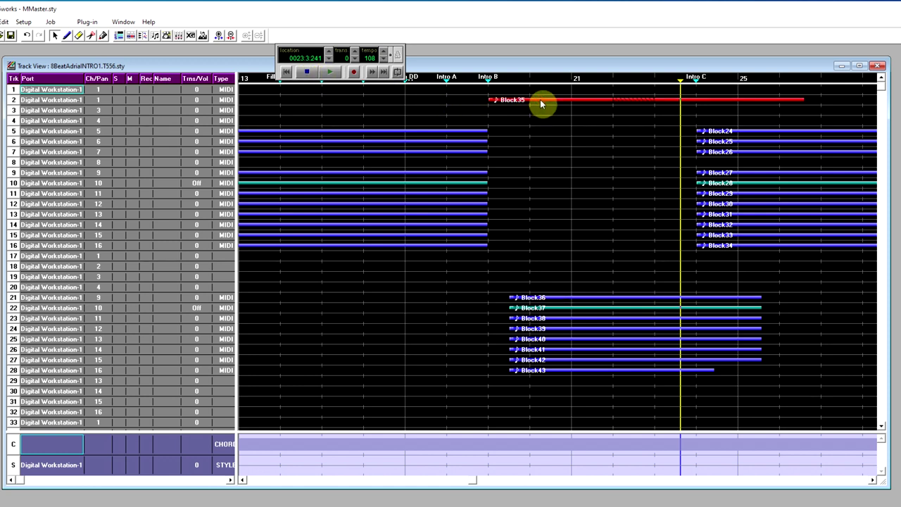
pyautogui.rightClick(540, 100)
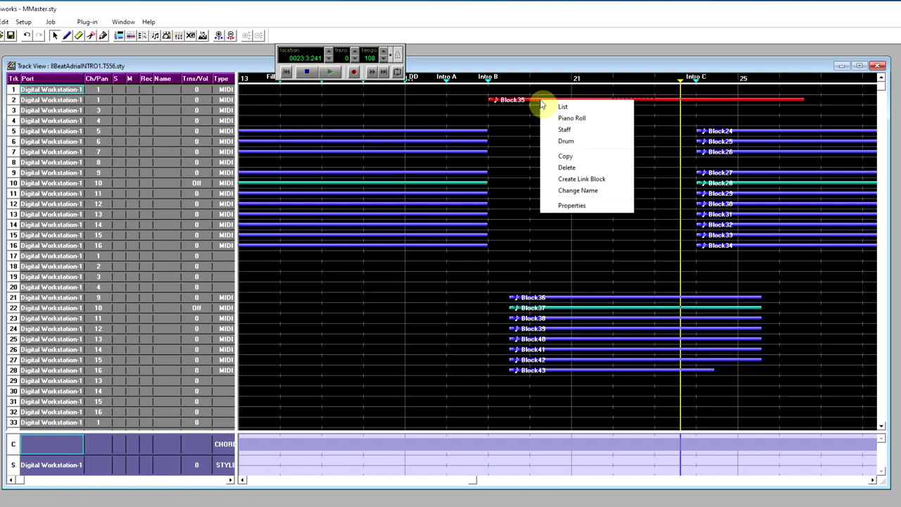
pyautogui.click(568, 167)
# Step: Examine the volume, bank, program and effect events at the start of track 24's block in the event list, then close it
pyautogui.click(510, 82)
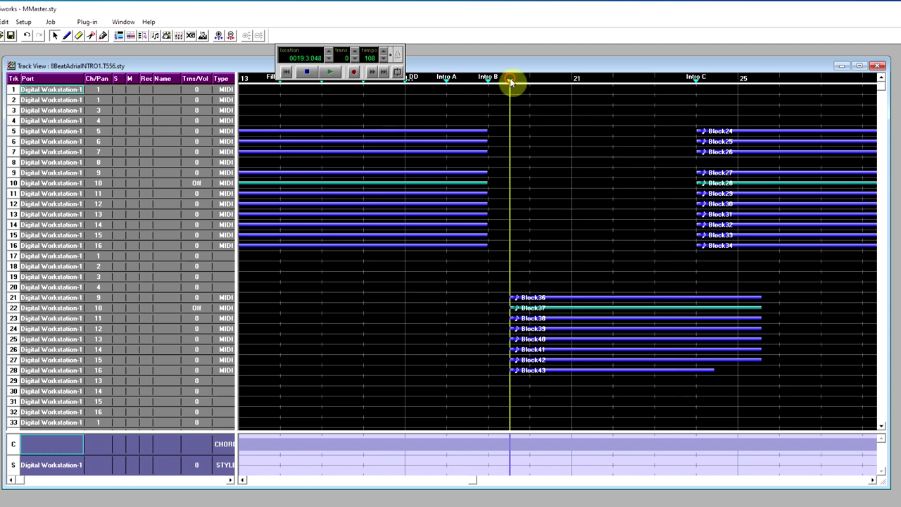
pyautogui.click(533, 328)
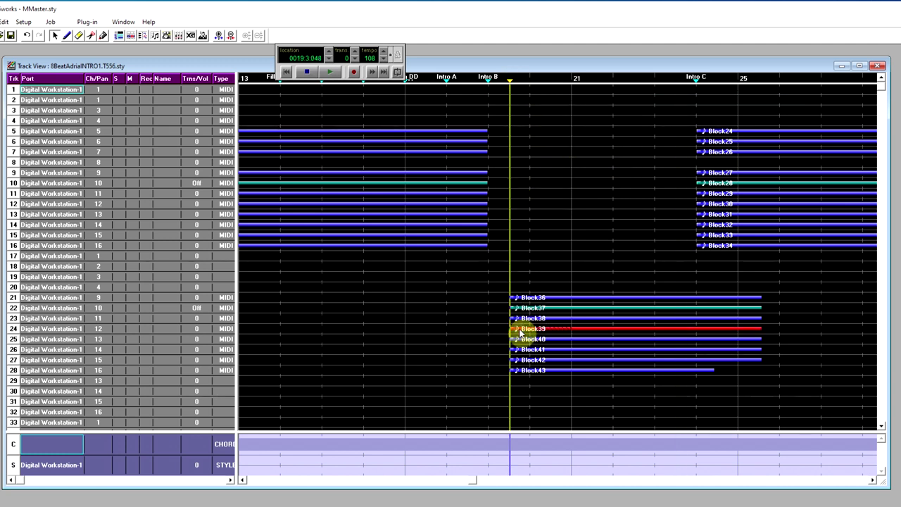
pyautogui.rightClick(521, 333)
pyautogui.click(537, 338)
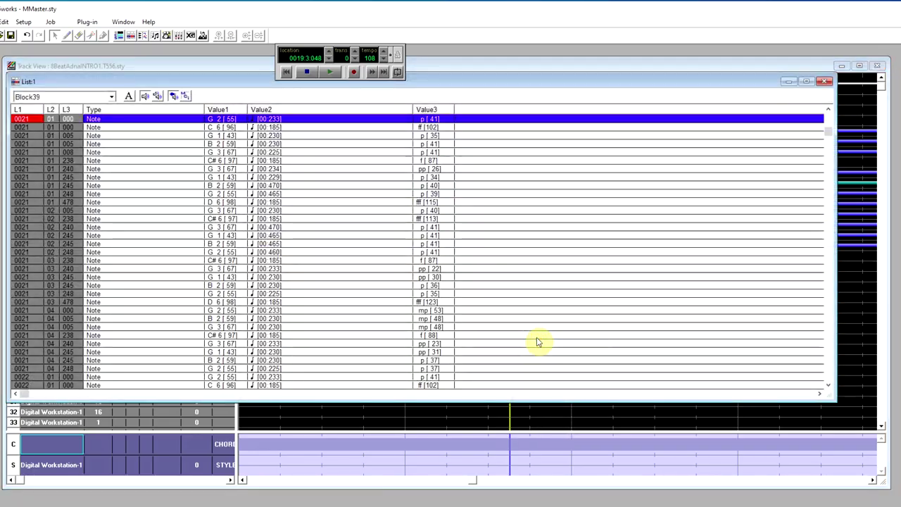
pyautogui.scroll(3, 832, 138)
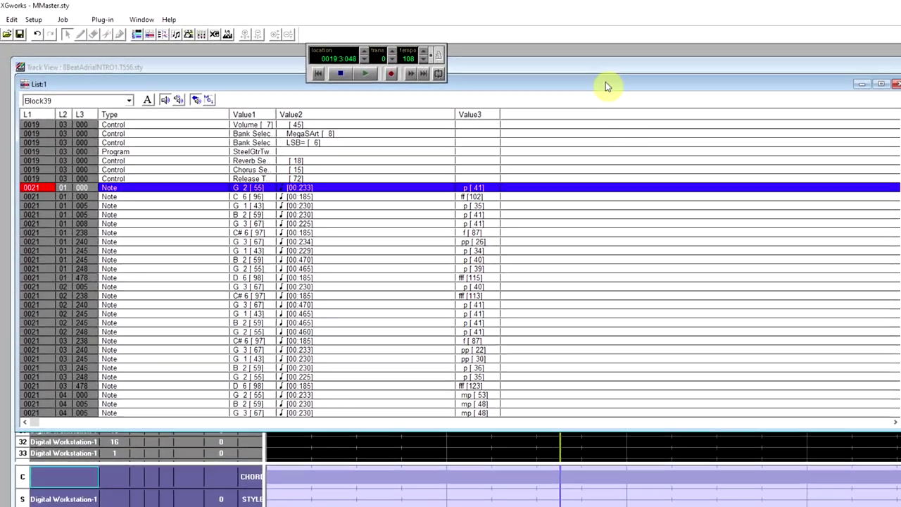
pyautogui.moveTo(605, 86); pyautogui.dragTo(675, 137)
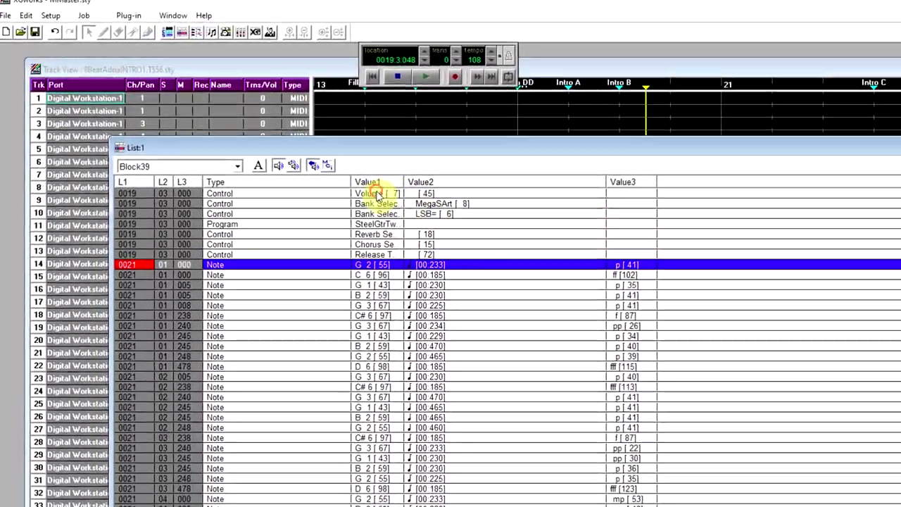
pyautogui.click(349, 186)
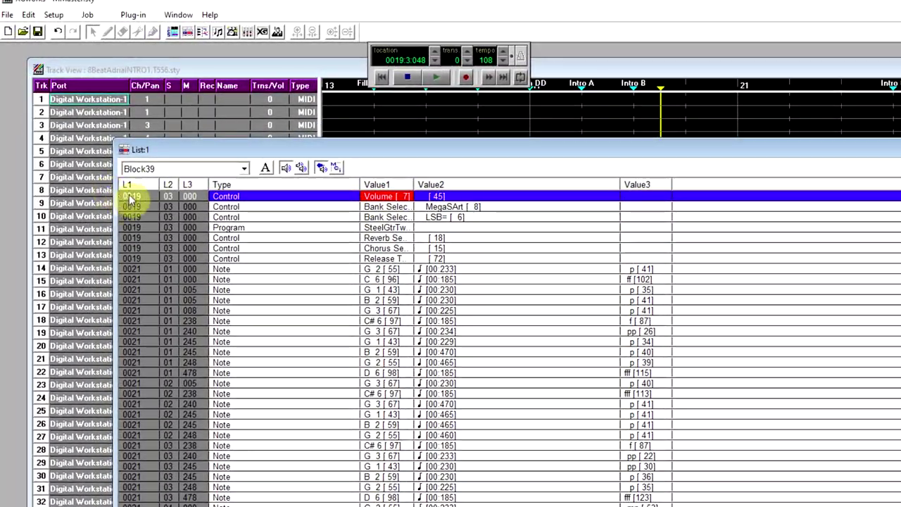
pyautogui.click(136, 219)
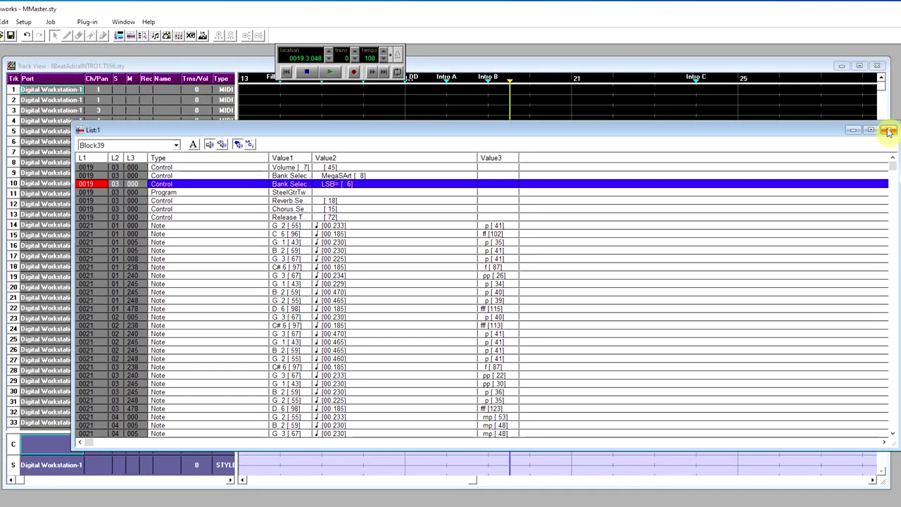
pyautogui.click(888, 130)
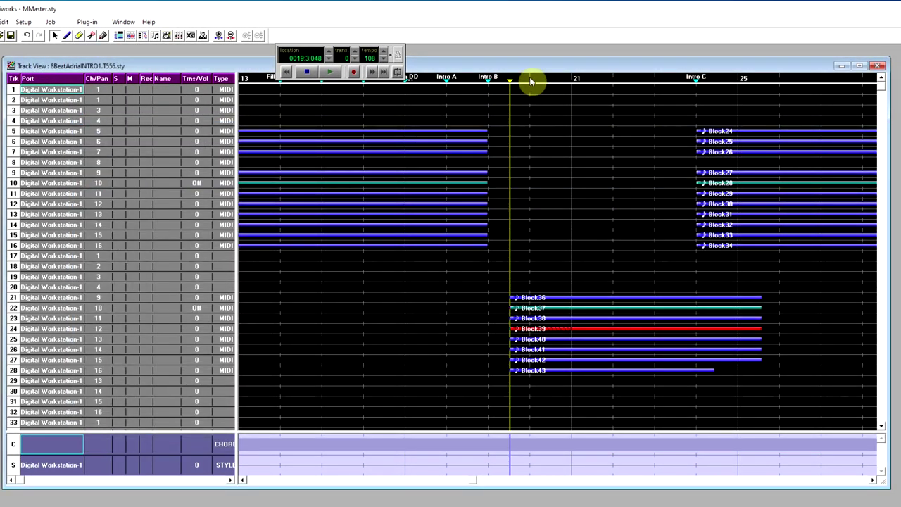
# Step: Split the imported blocks on tracks 21 to 28 at measure 20 and move their first parts to tracks 9 to 16 at Intro B
pyautogui.hotkey('ctrl', 'a')
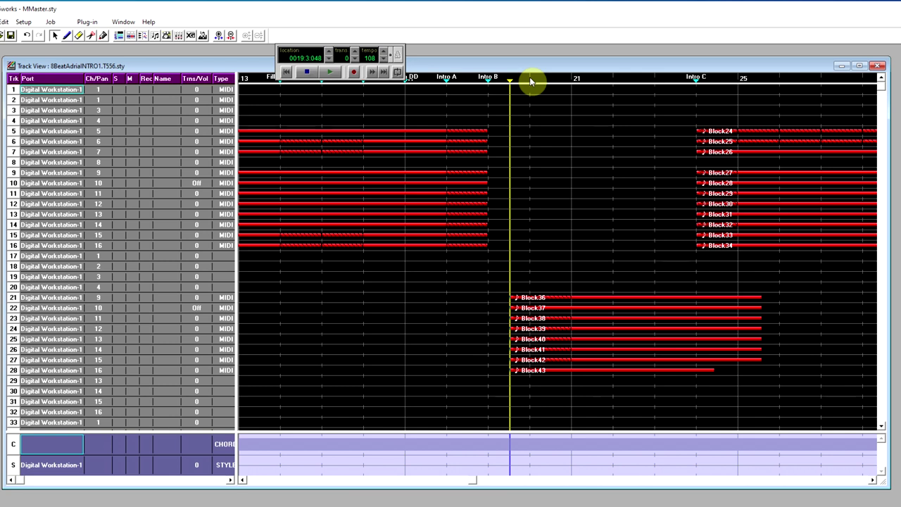
pyautogui.click(91, 38)
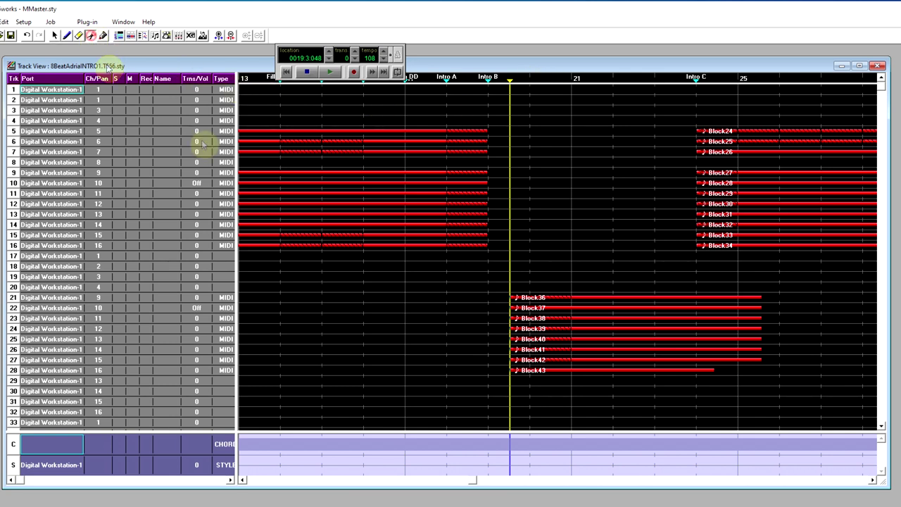
pyautogui.click(534, 295)
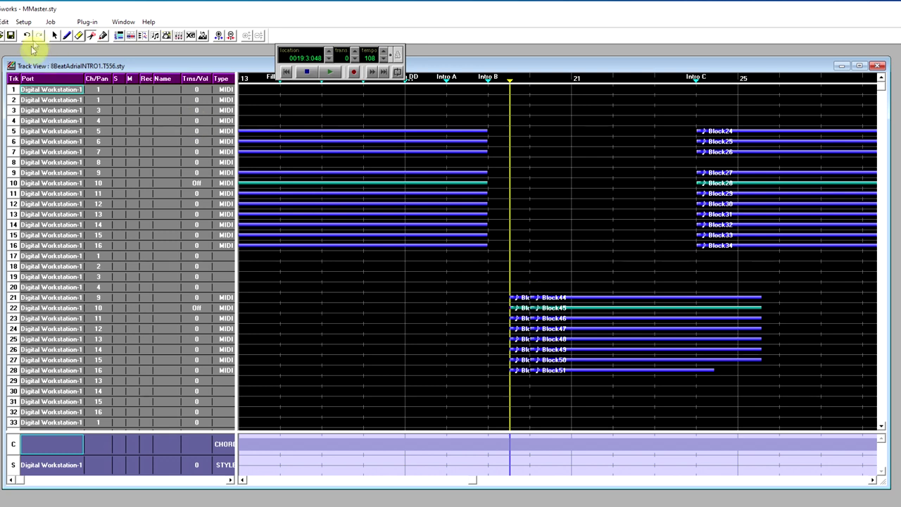
pyautogui.moveTo(528, 393); pyautogui.dragTo(514, 177)
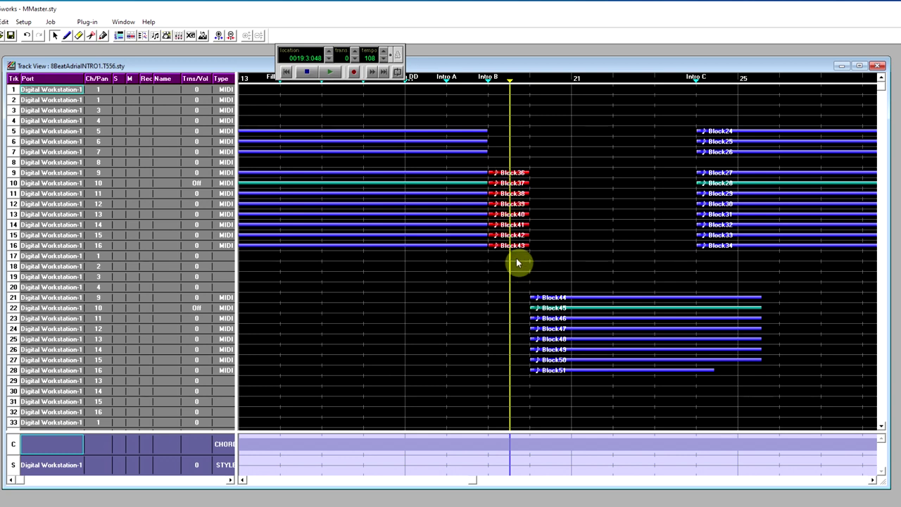
# Step: Split the remaining imported blocks on tracks 21 to 27 at measure 25 with the scissors tool
pyautogui.moveTo(572, 269); pyautogui.dragTo(764, 375)
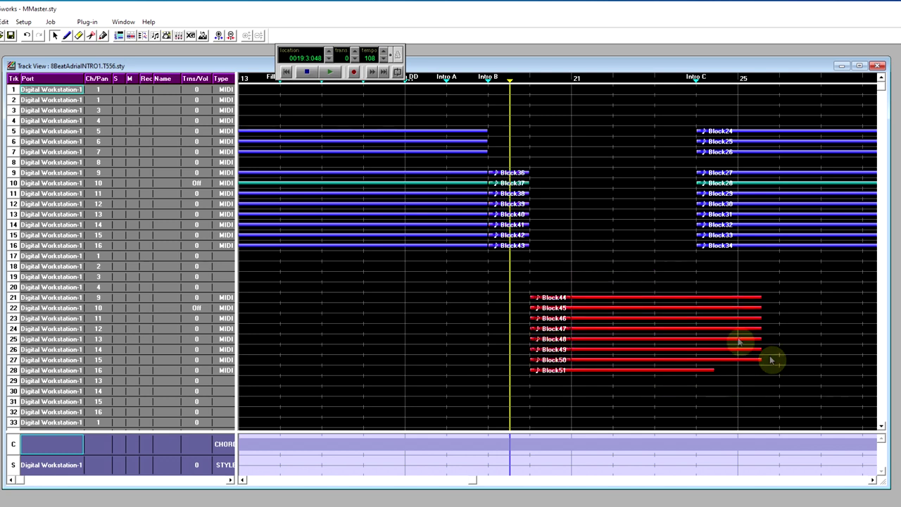
pyautogui.click(93, 36)
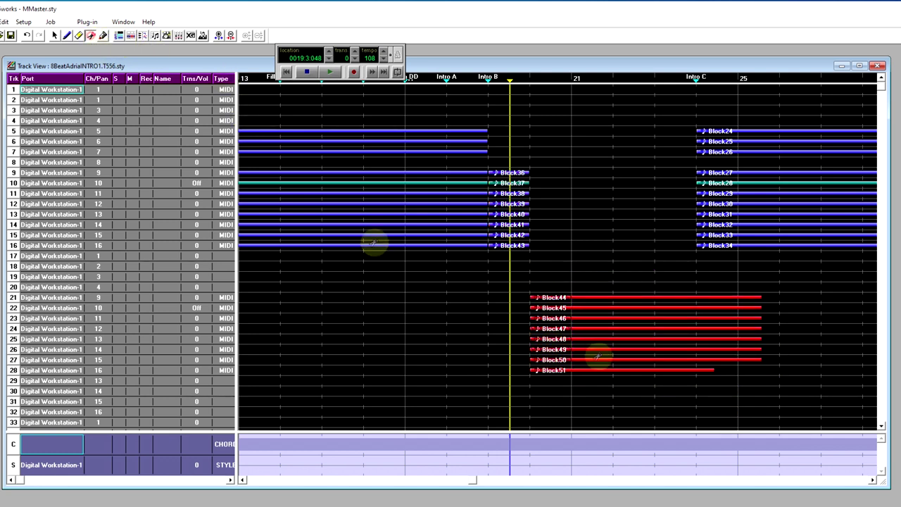
pyautogui.click(743, 295)
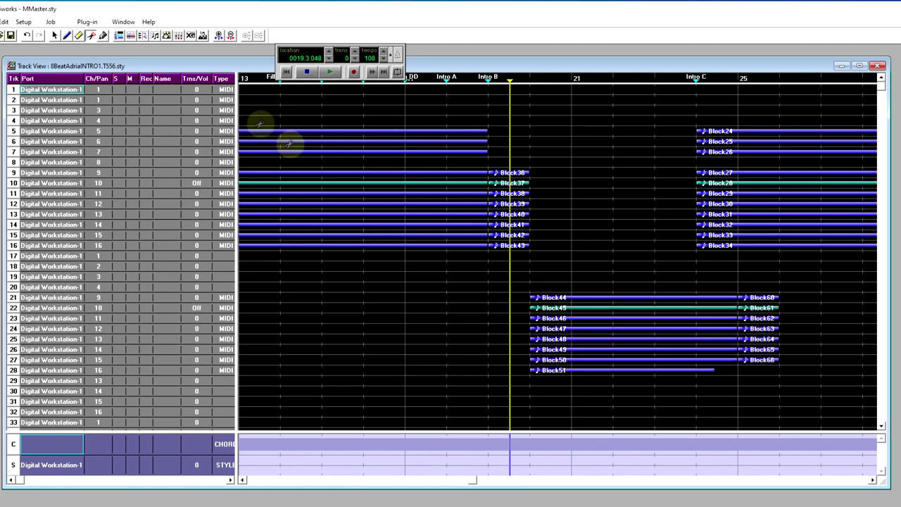
# Step: Move the imported blocks starting at measure 20 from tracks 21–28 to tracks 9–16, aligned with the Intro B marker
pyautogui.click(55, 36)
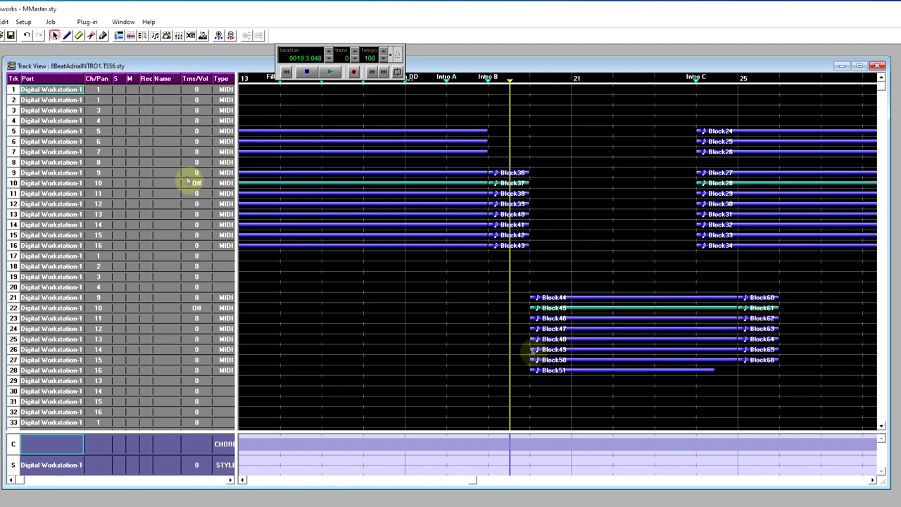
pyautogui.moveTo(613, 262); pyautogui.dragTo(669, 408)
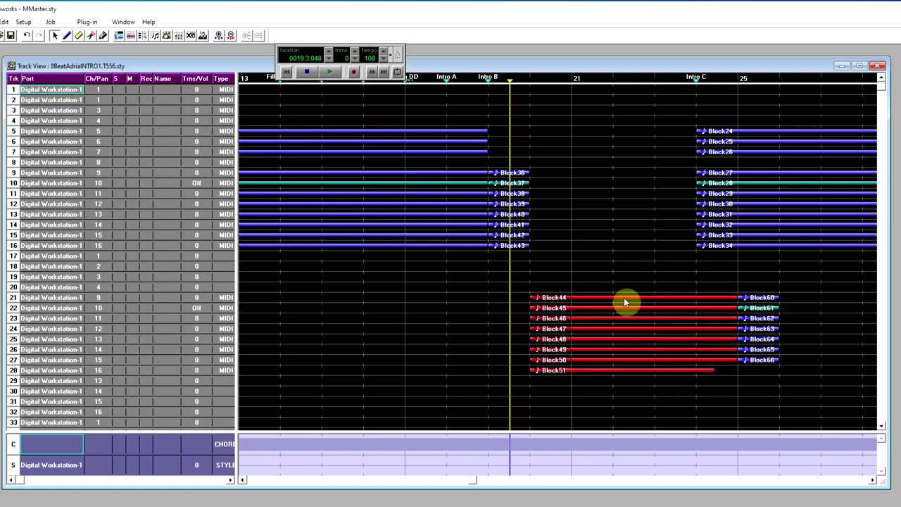
pyautogui.moveTo(624, 296); pyautogui.dragTo(596, 172)
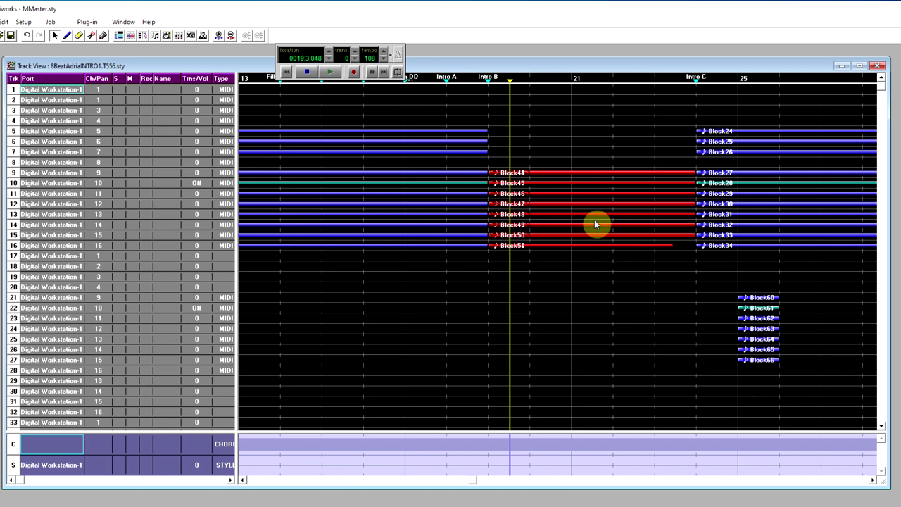
# Step: Delete the leftover imported blocks starting at measure 25 on tracks 21 to 27
pyautogui.click(727, 277)
pyautogui.moveTo(764, 359); pyautogui.dragTo(779, 379)
pyautogui.press('Delete')
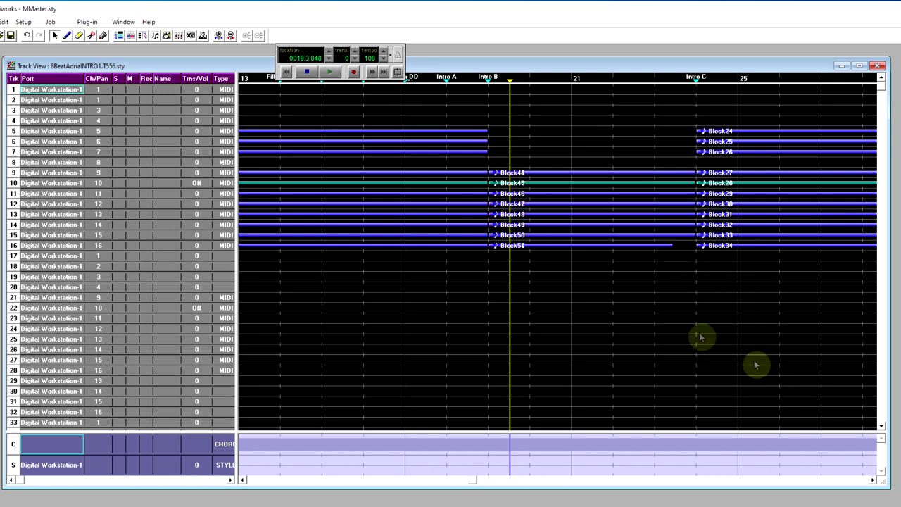
# Step: Play the new section from the Intro B marker to just before Intro C, then save the style
pyautogui.click(489, 79)
pyautogui.press('space')
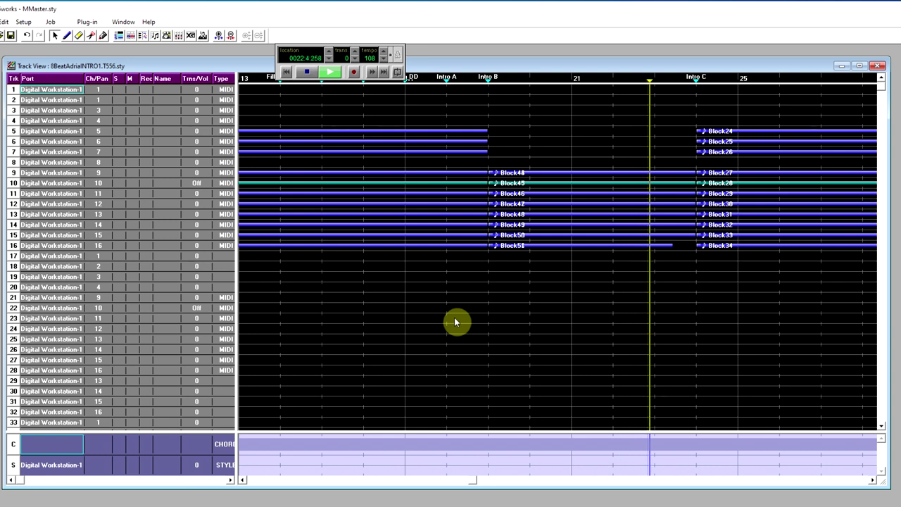
pyautogui.click(308, 74)
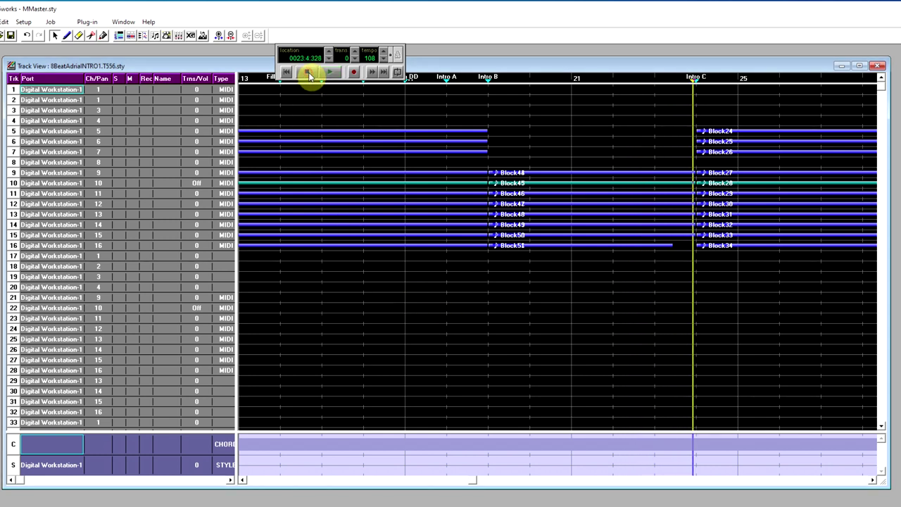
pyautogui.click(11, 36)
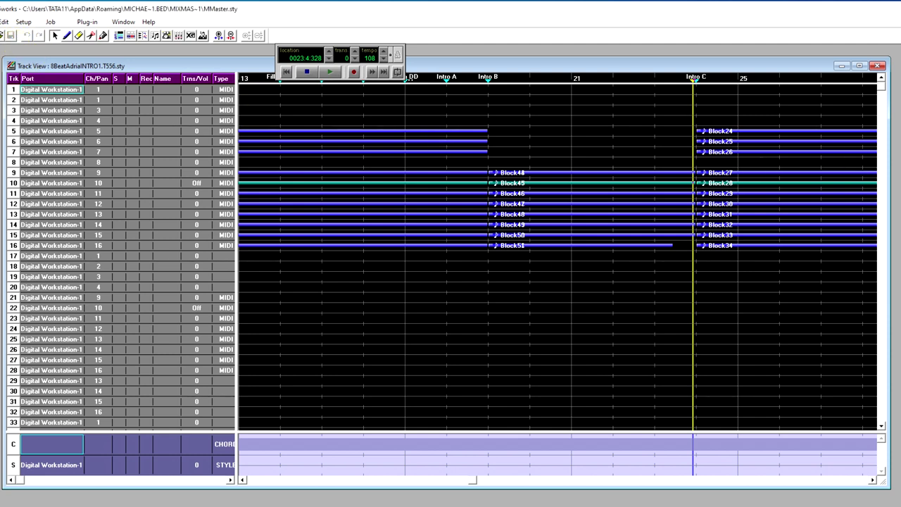
# Step: Exit XGworks without saving the importer list, then play the style's Intro B section through in MixMaster and stop playback
pyautogui.hotkey('alt', 'F4')
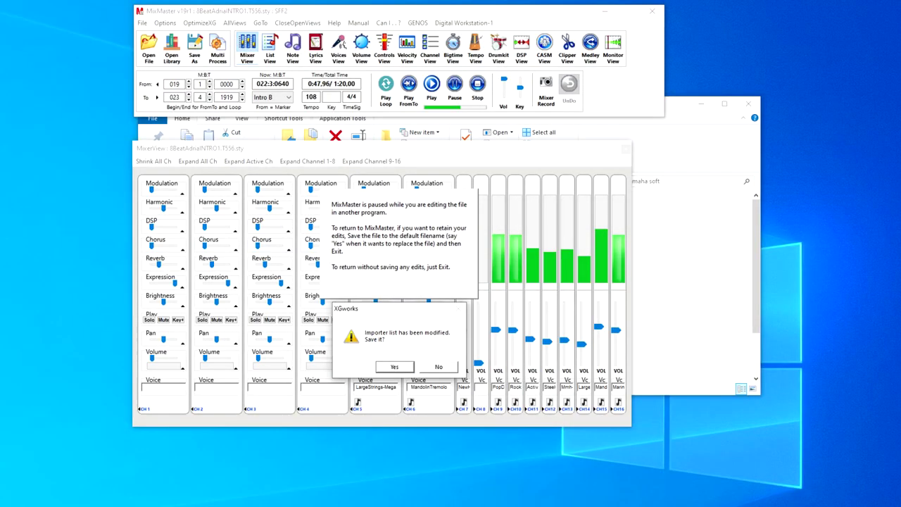
pyautogui.click(439, 368)
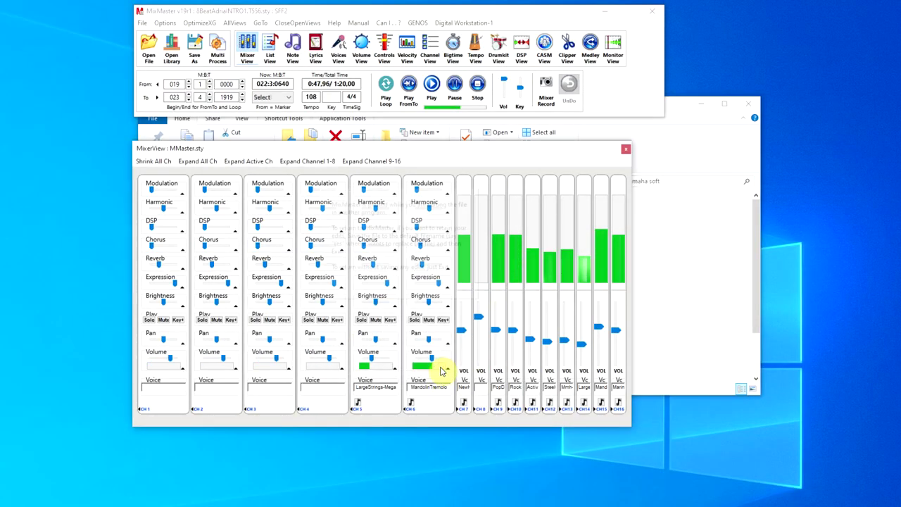
pyautogui.click(289, 99)
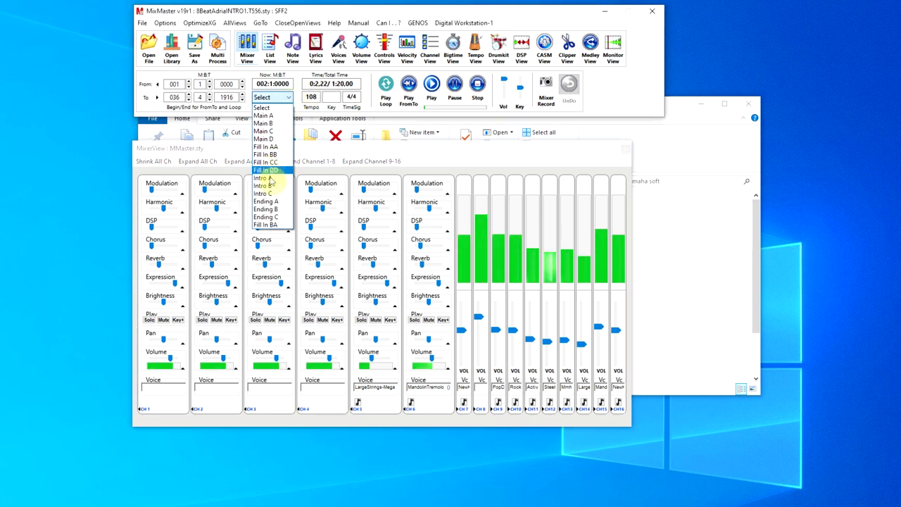
pyautogui.click(270, 186)
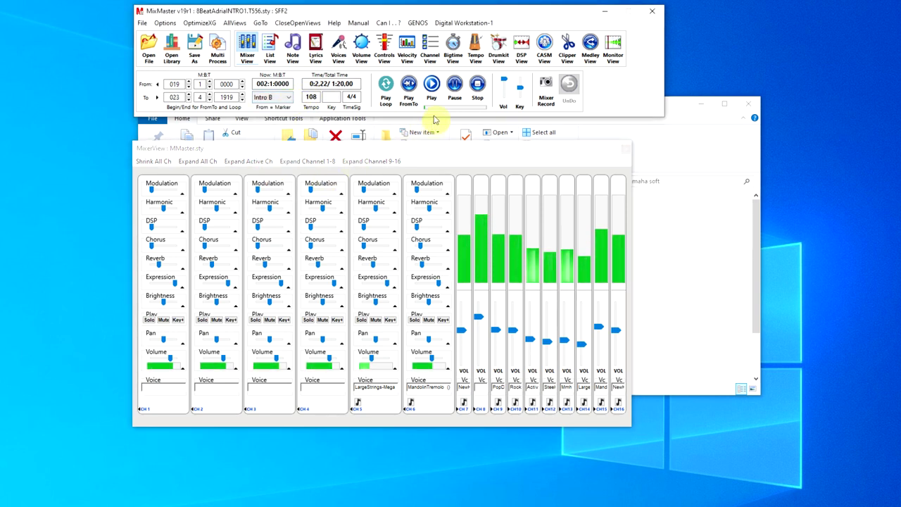
pyautogui.click(409, 84)
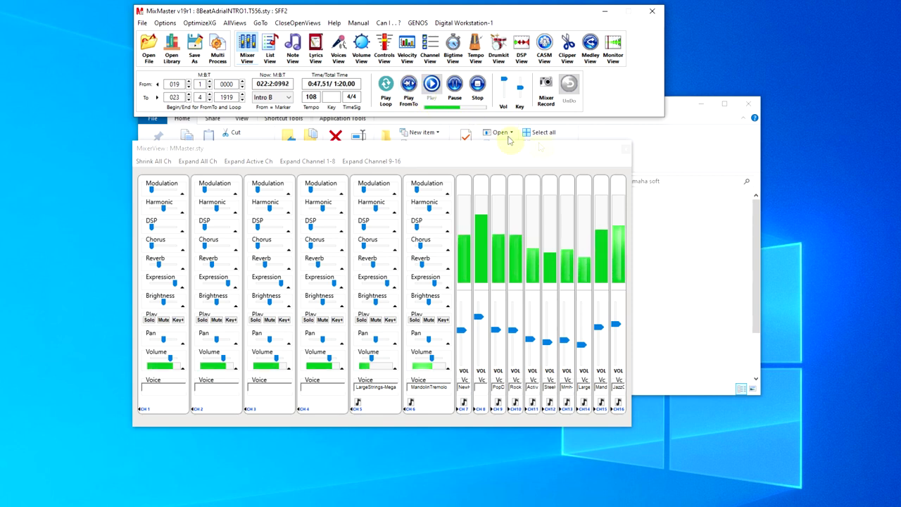
pyautogui.click(477, 84)
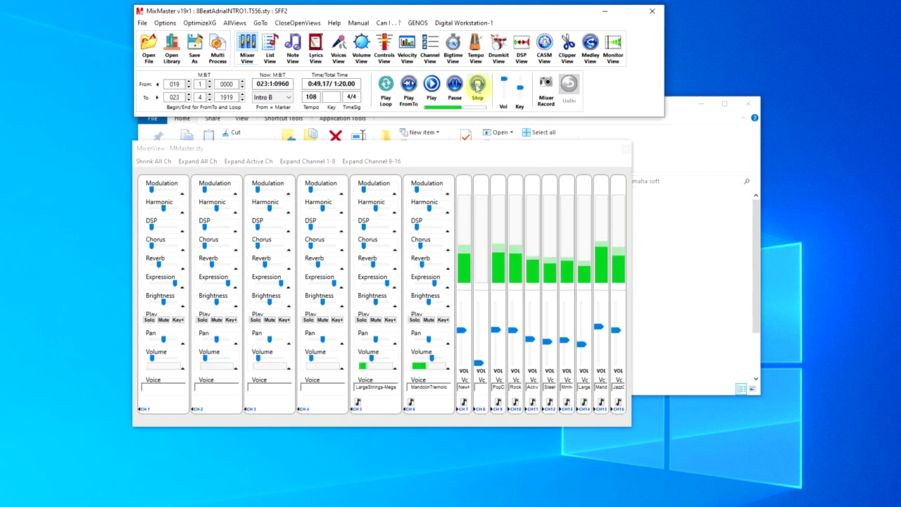
# Step: Save the edited style as a new file named 8BeatAdriaINTRO55.T556.sty in the D:\_Genos\INTRO folder
pyautogui.click(194, 48)
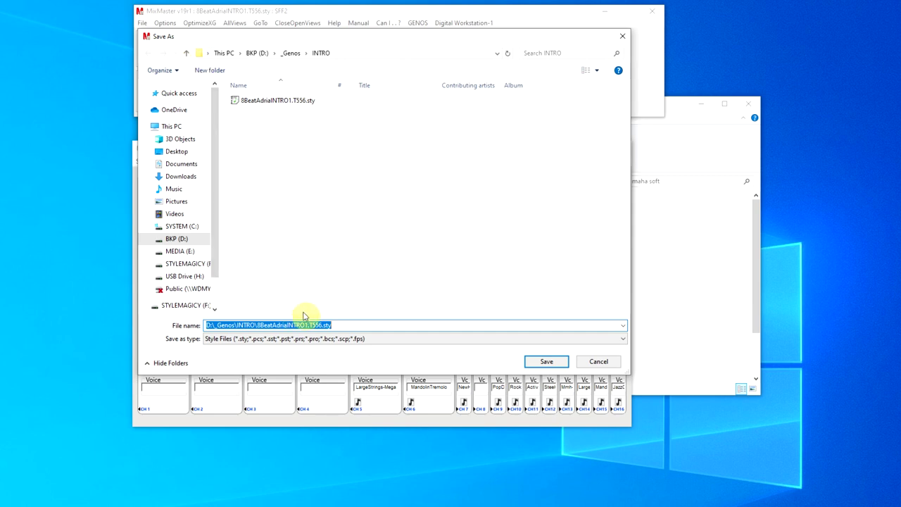
pyautogui.click(306, 325)
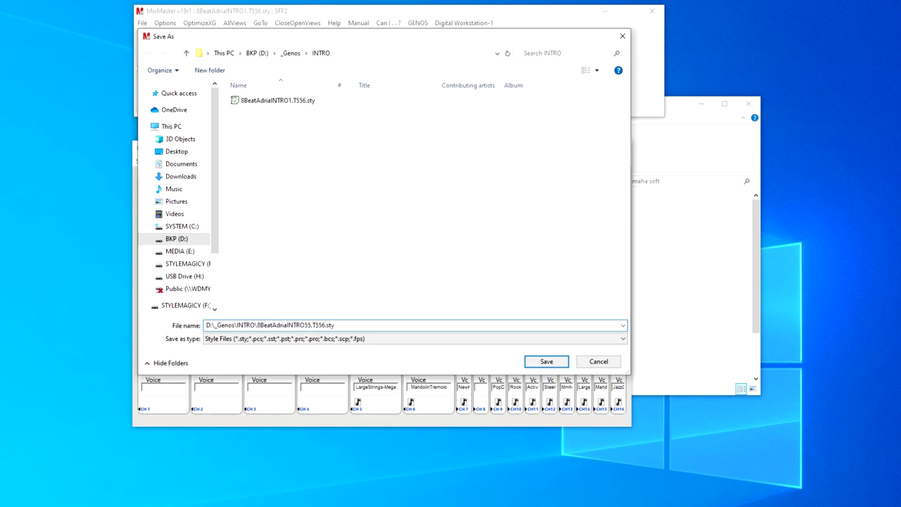
pyautogui.press('Return')
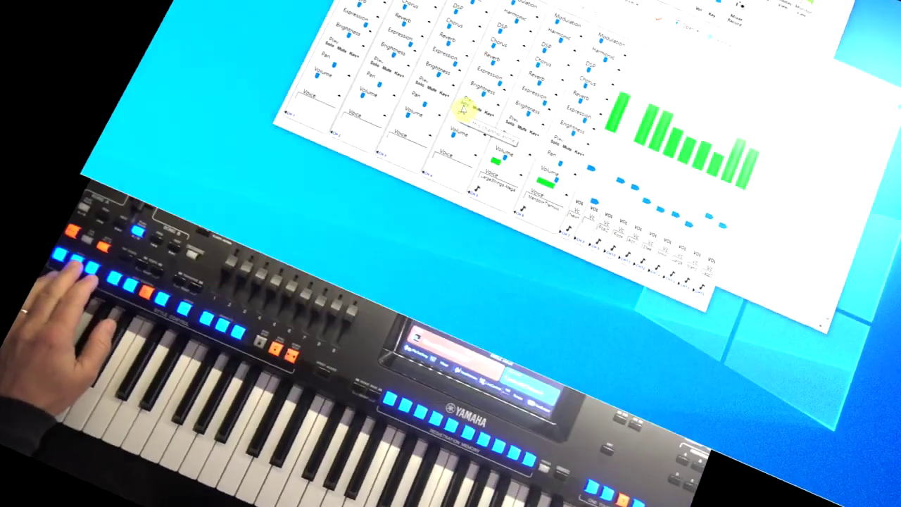